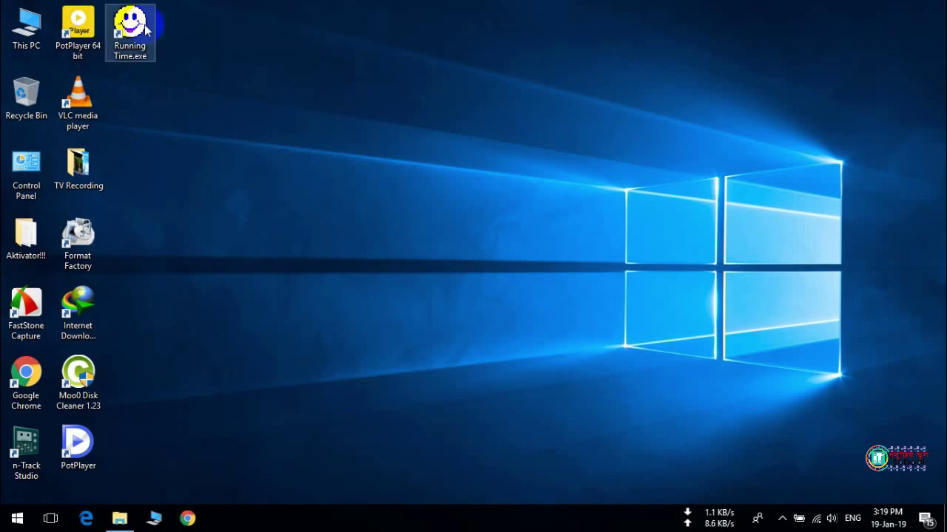
click(79, 30)
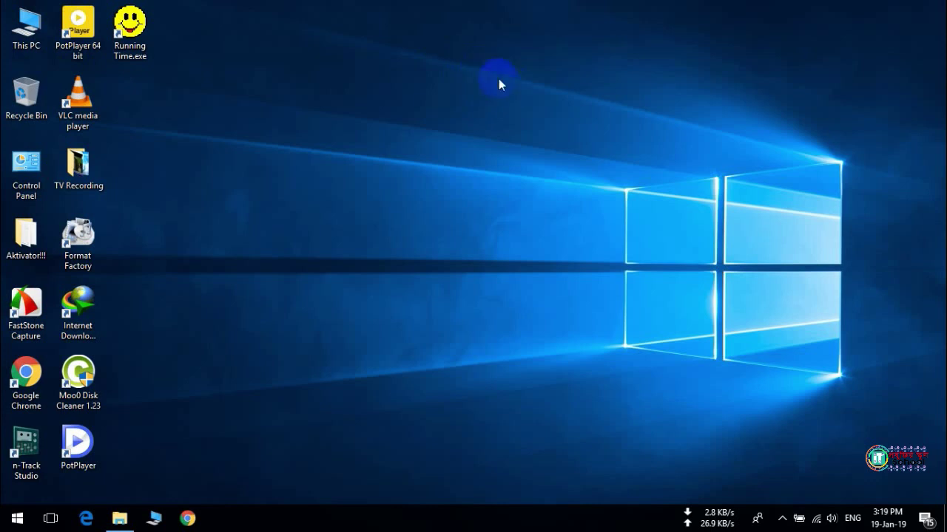
click(96, 45)
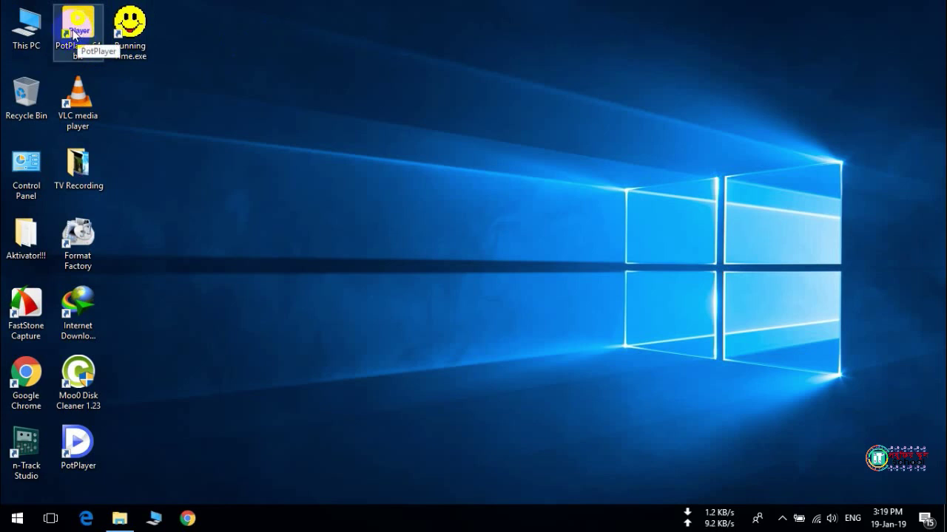
click(289, 134)
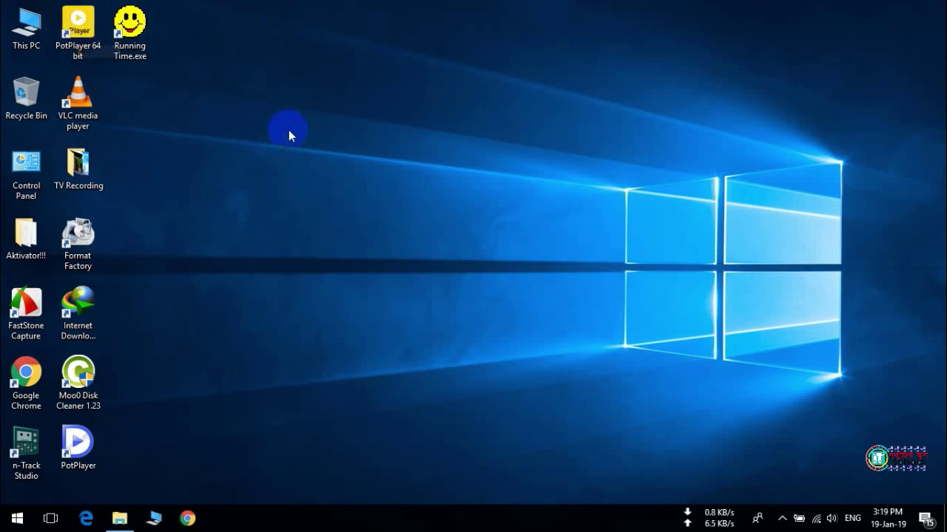
click(94, 462)
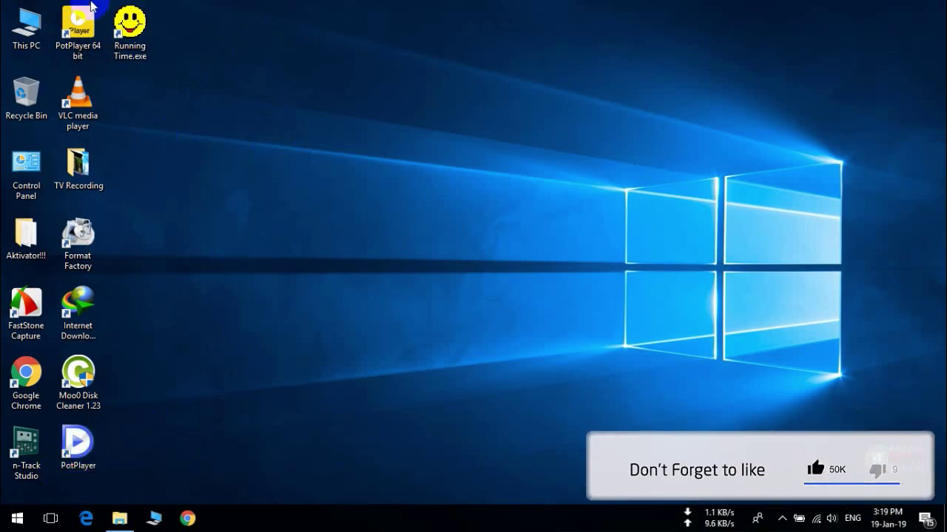
click(73, 41)
click(277, 95)
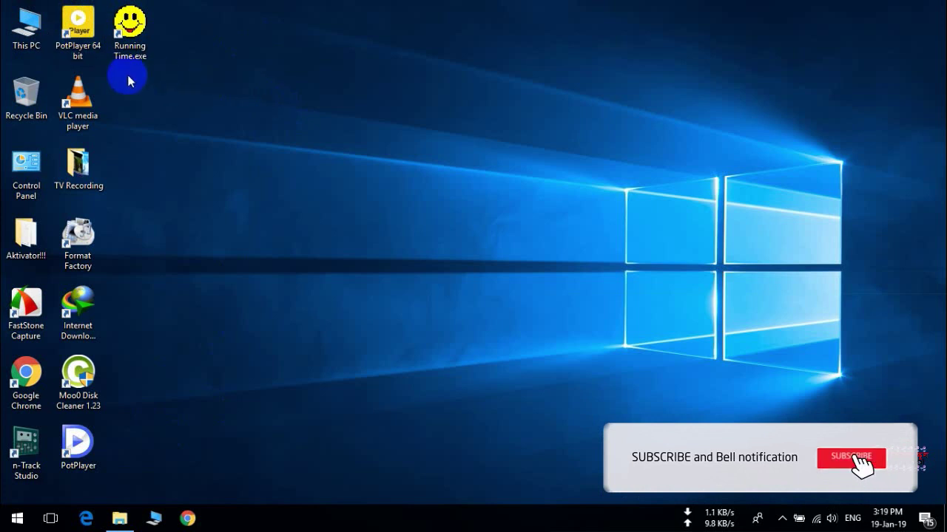
- Launch PotPlayer 64 bit from the desktop and move its window fully into view near the centre of the screen
click(81, 29)
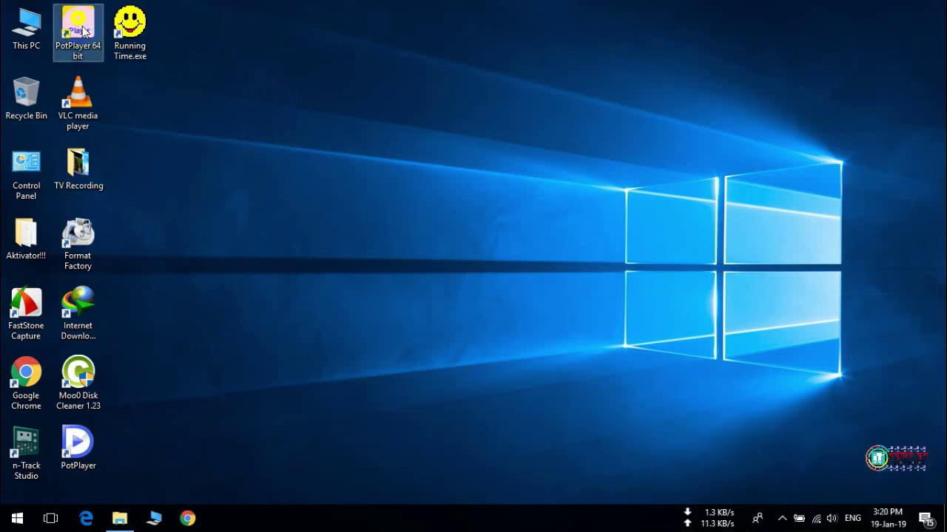
double_click(82, 30)
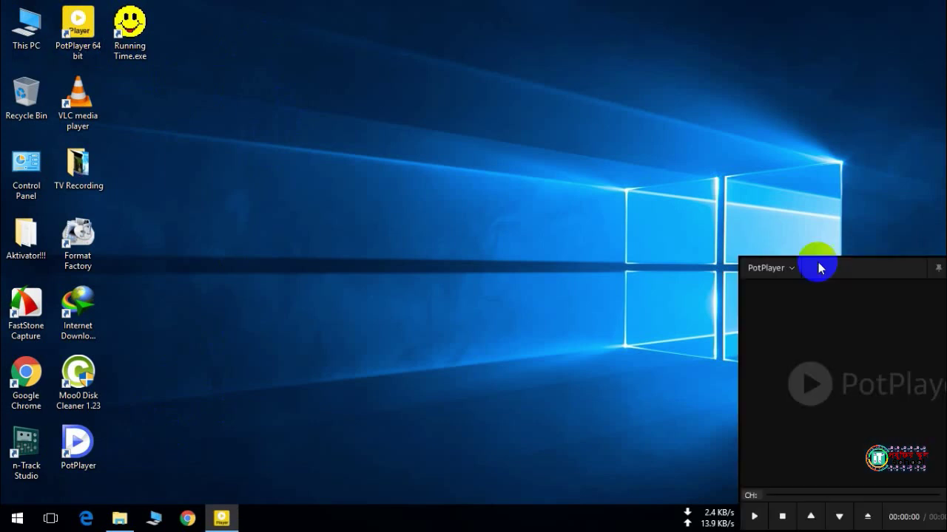
drag(818, 271, 486, 74)
drag(545, 78, 433, 52)
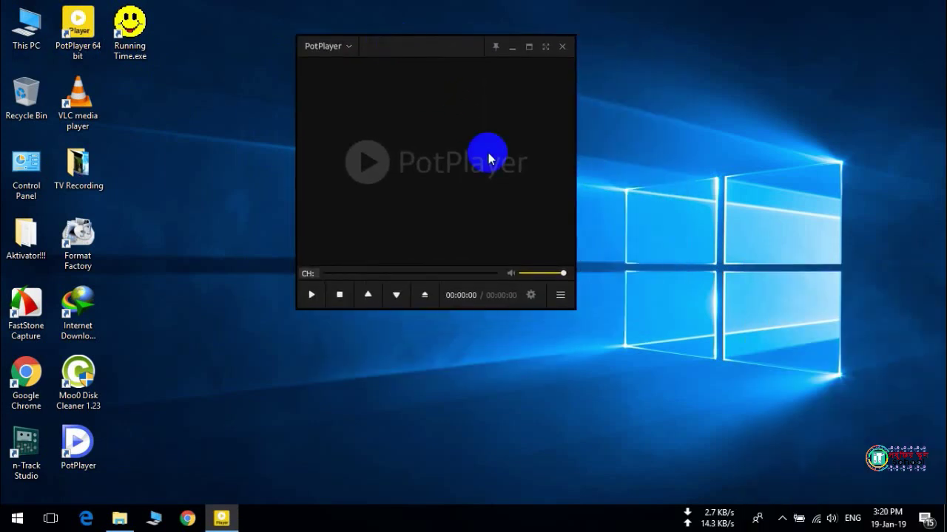
- Compare the other PotPlayer version side by side with the 64-bit player, and close that other version
click(586, 344)
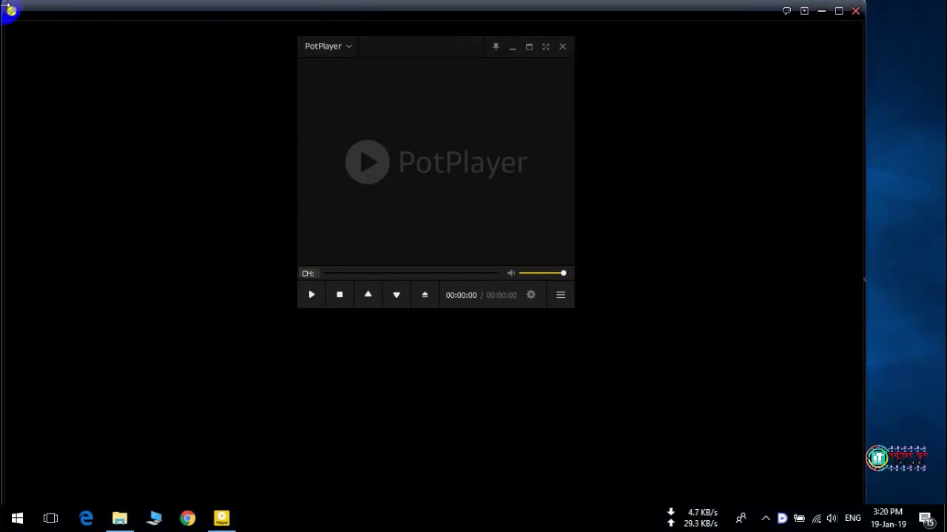
drag(11, 10, 402, 281)
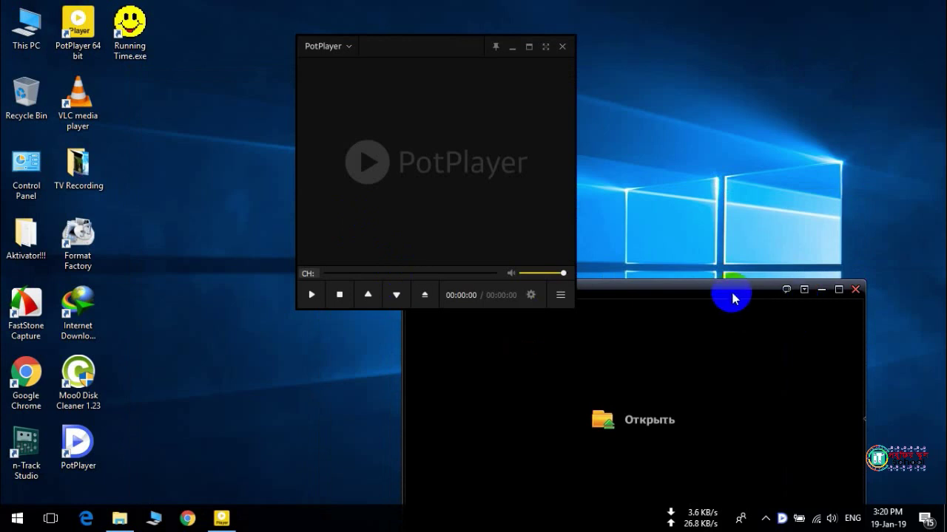
drag(735, 296, 782, 88)
drag(425, 53, 335, 75)
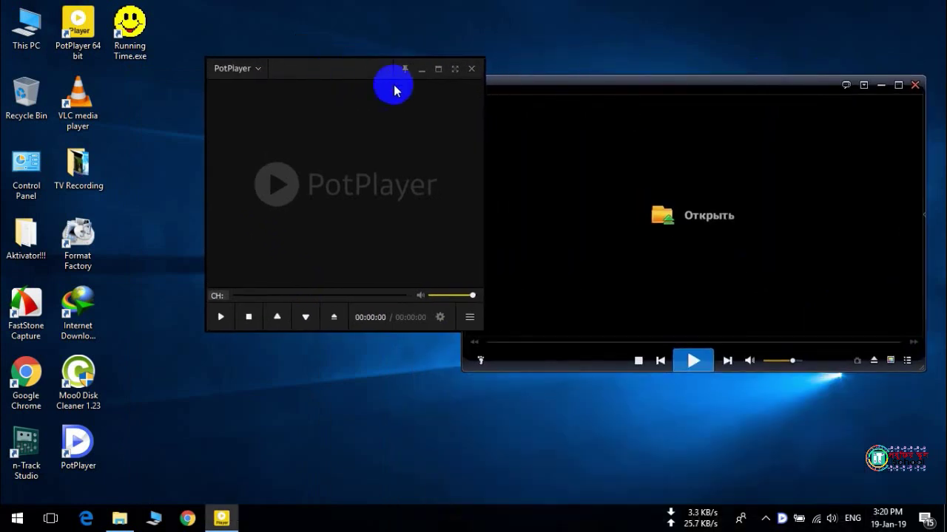
click(915, 85)
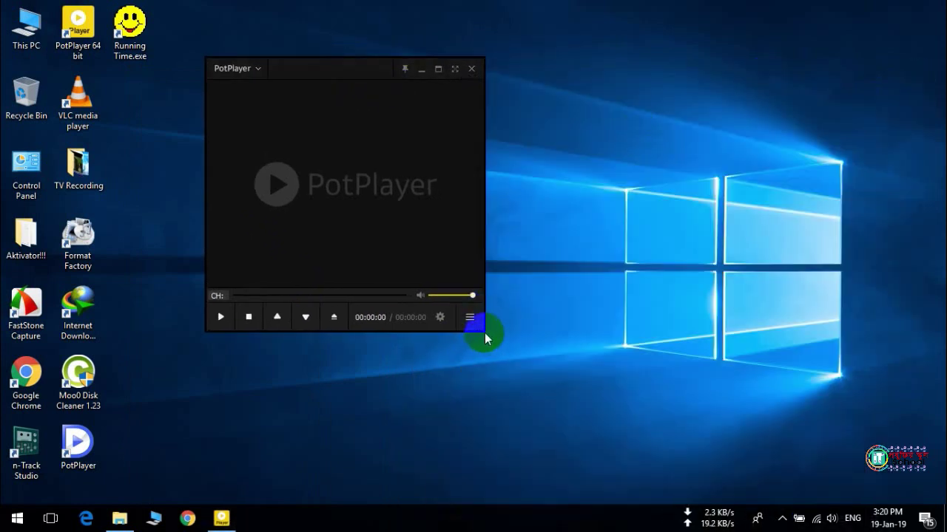
- Enlarge the PotPlayer window and open Analog TV as its source
drag(484, 332, 771, 463)
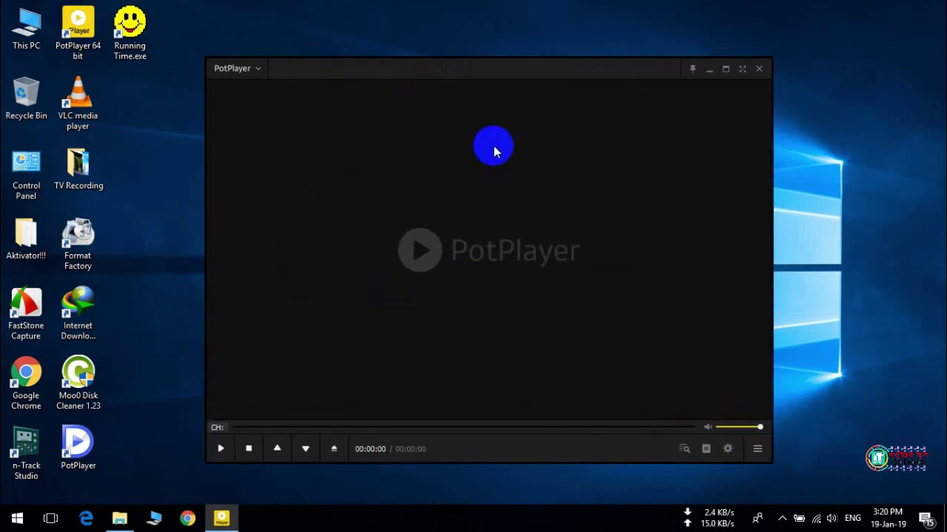
drag(493, 104, 538, 72)
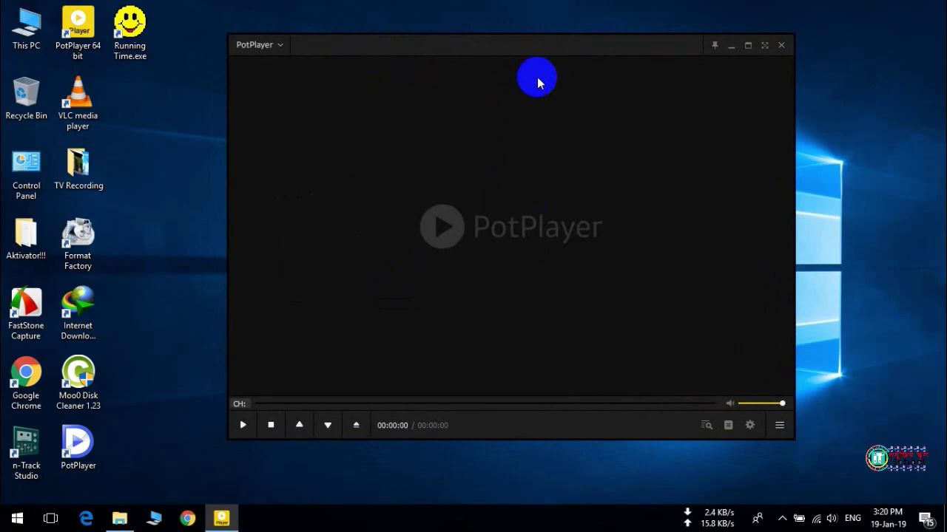
right_click(537, 77)
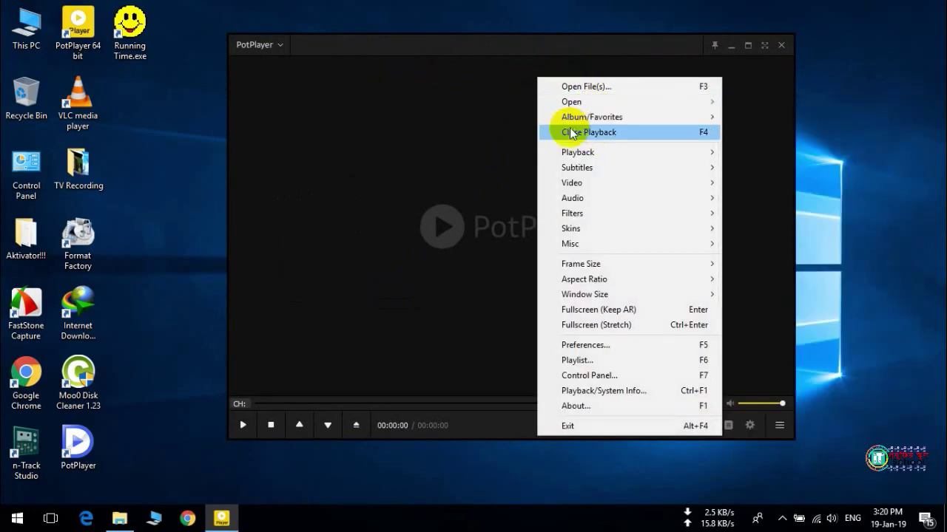
mouse_move(595, 189)
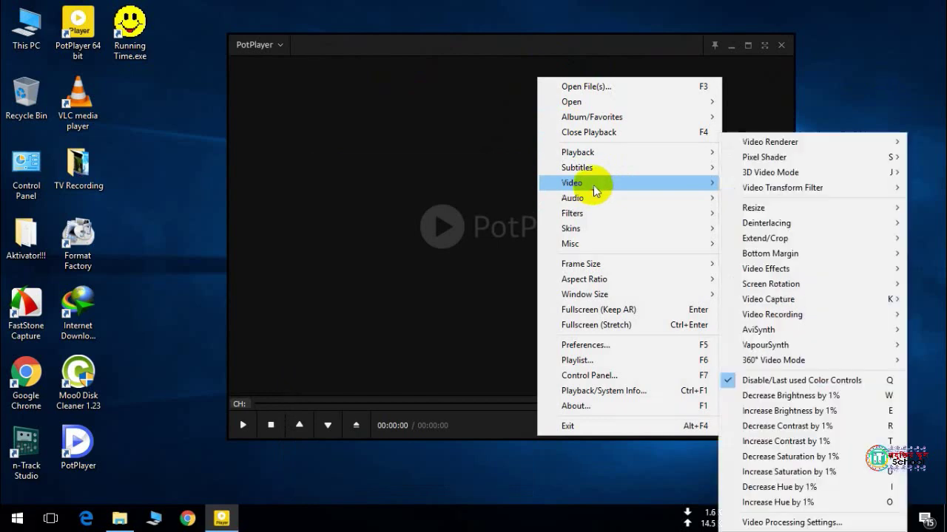
mouse_move(598, 101)
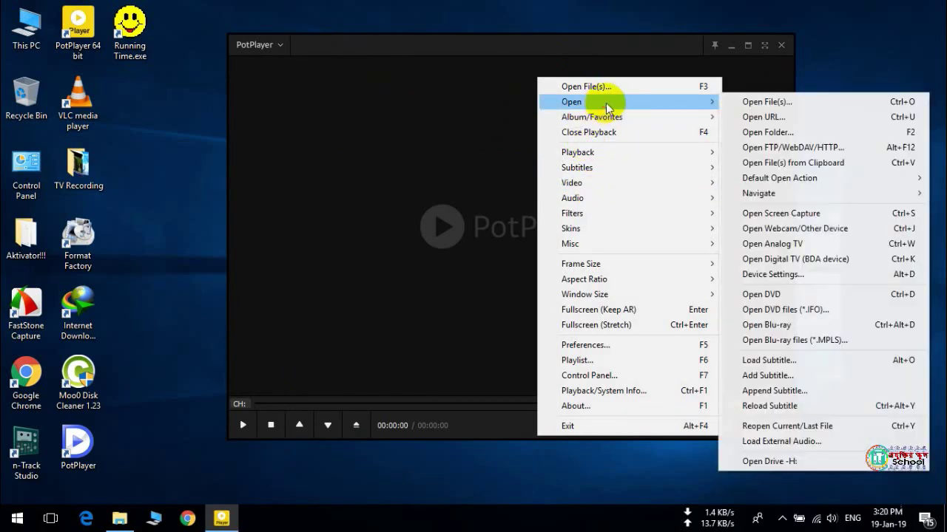
click(767, 243)
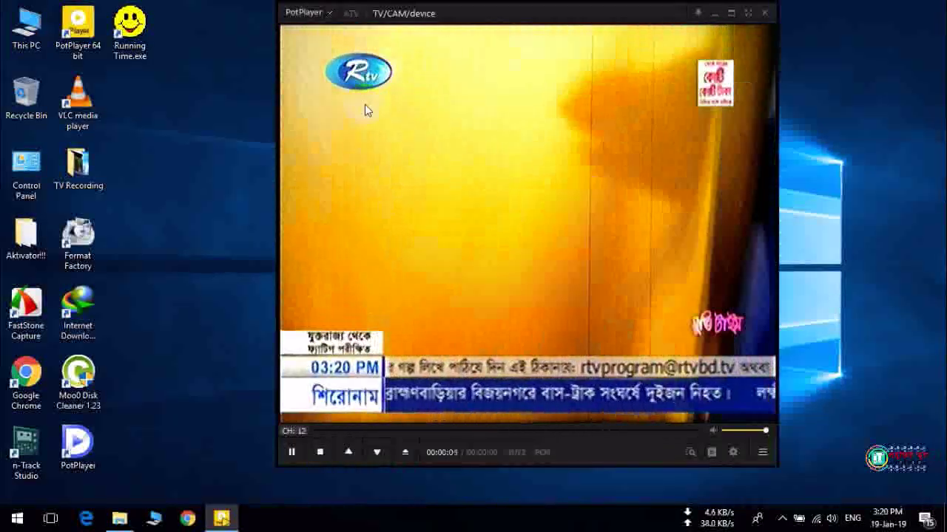
- Shrink the TV playback window, reposition it higher on the desktop and switch up through the channels to channel 17
drag(274, 6, 396, 146)
drag(561, 154, 558, 77)
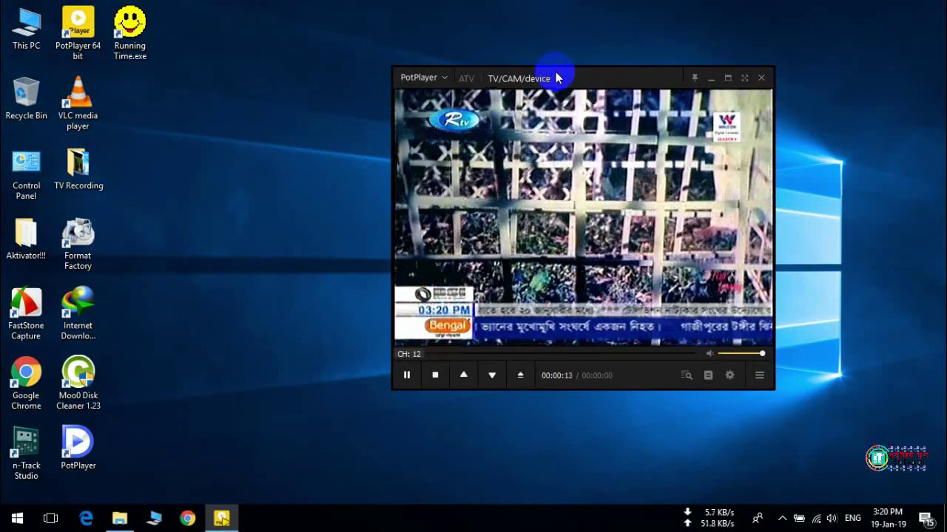
key(Page_Up)
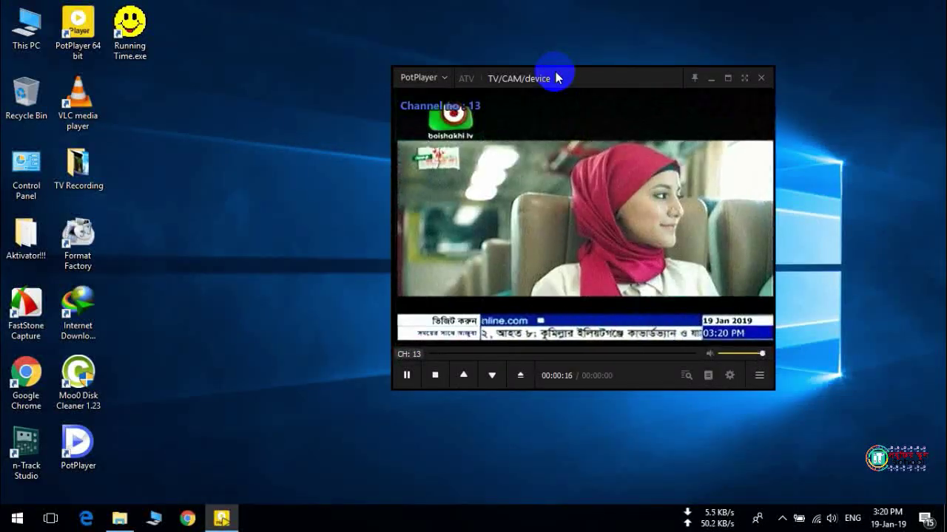
key(Page_Up)
key(Page_Up)
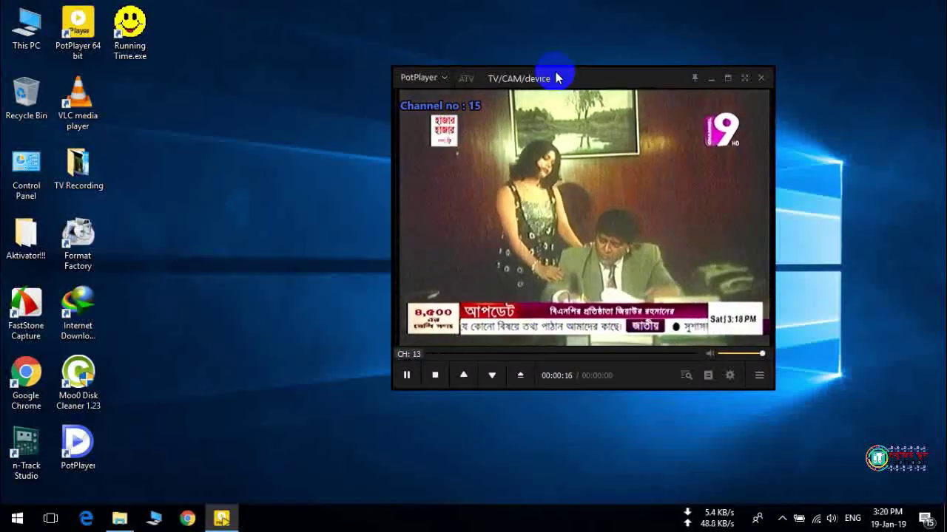
key(Page_Up)
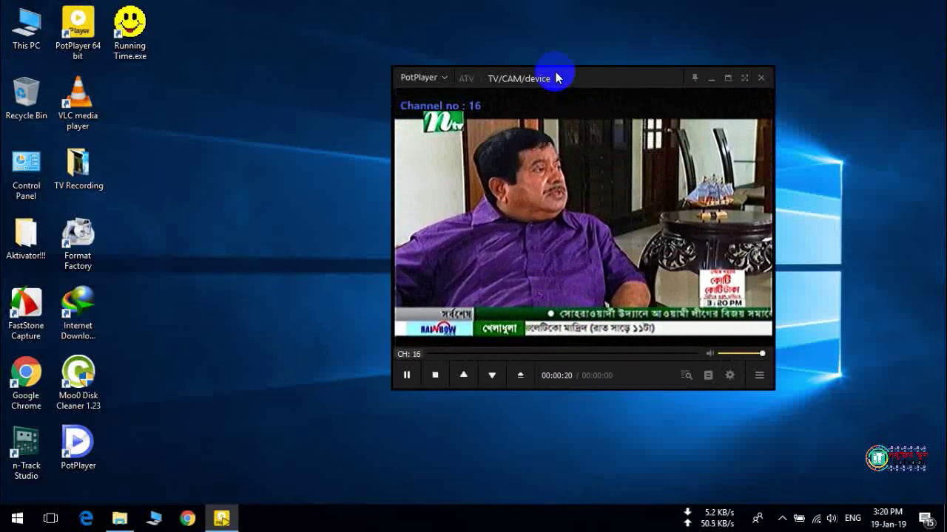
key(Page_Up)
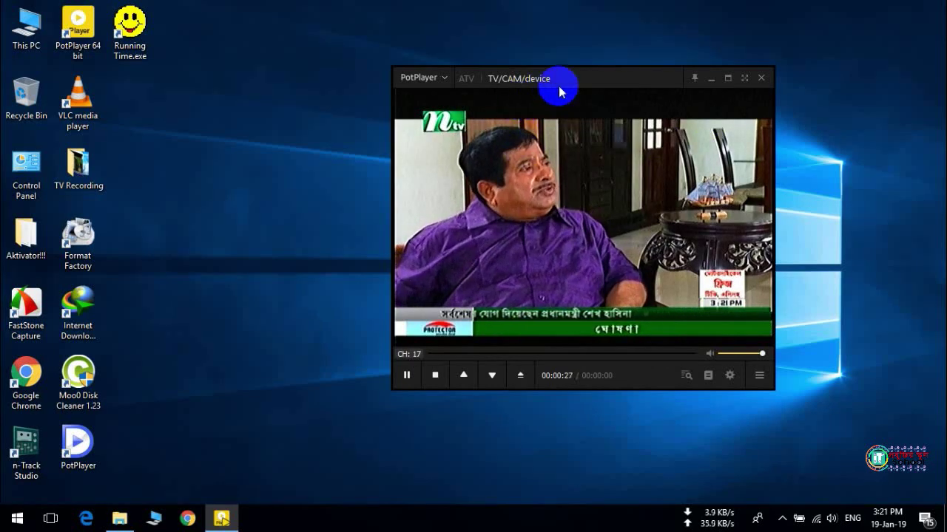
- Move the TV window aside and open the Video Recorder dialog next to it
drag(560, 89, 455, 53)
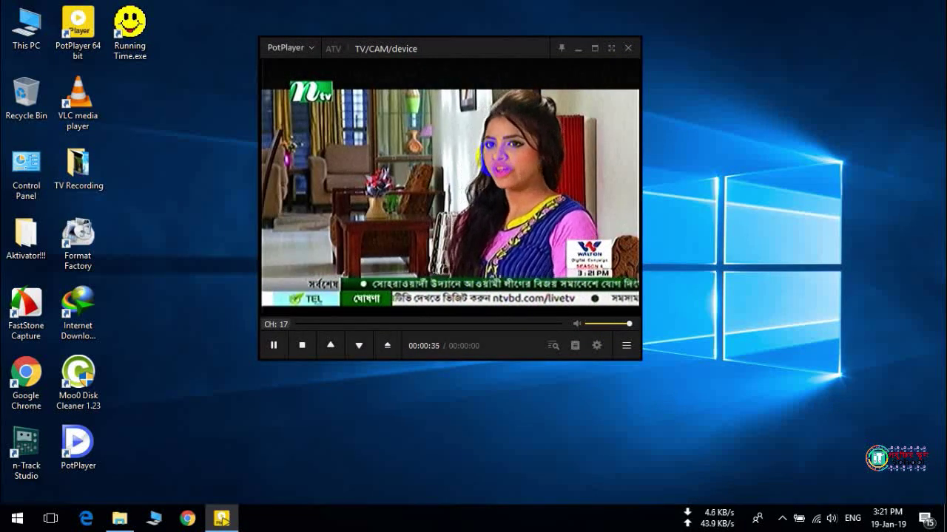
key(alt+c)
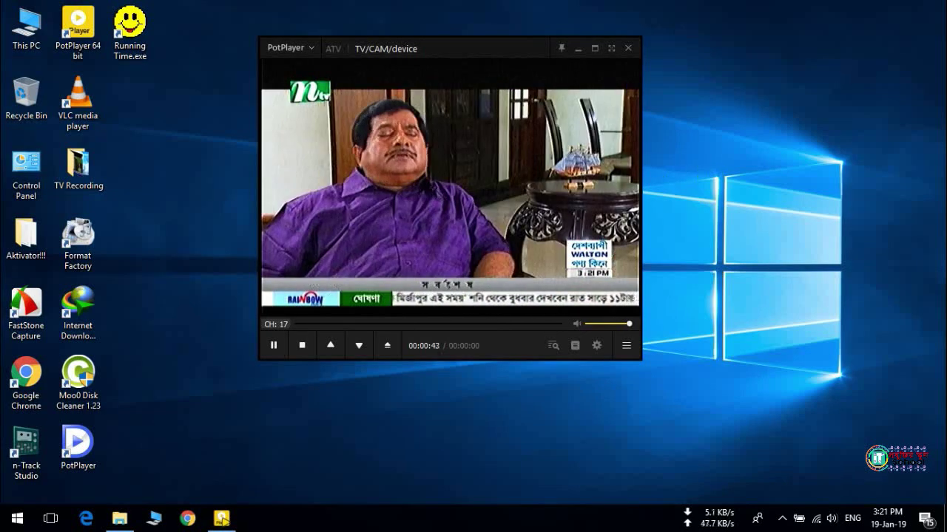
key(alt+c)
drag(687, 173, 798, 74)
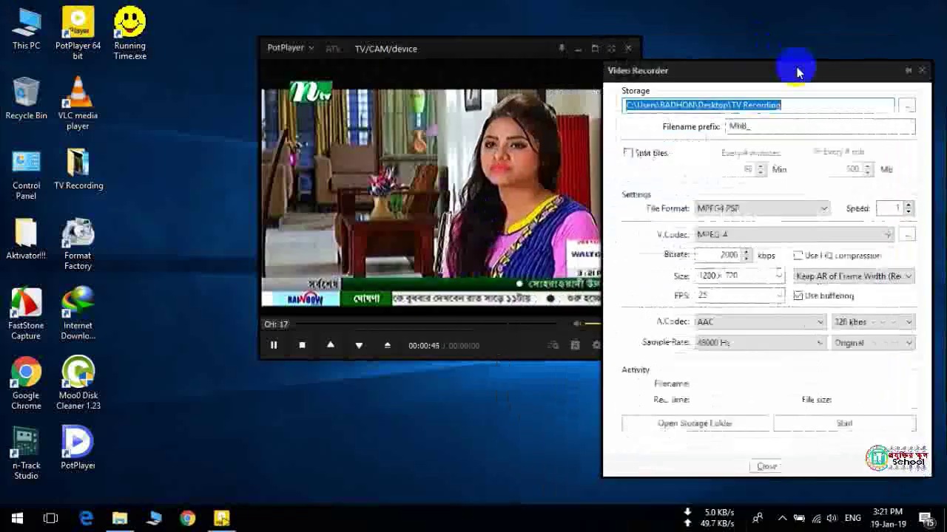
click(914, 71)
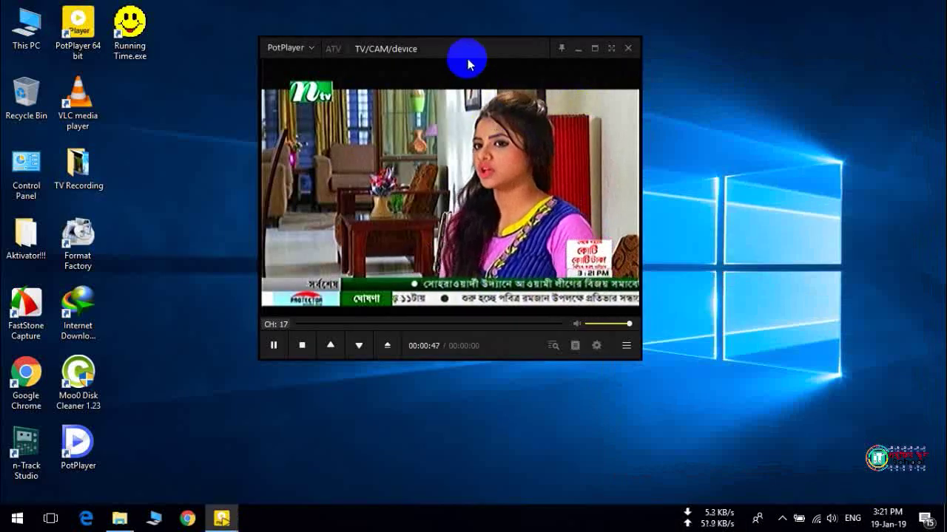
drag(462, 53, 349, 36)
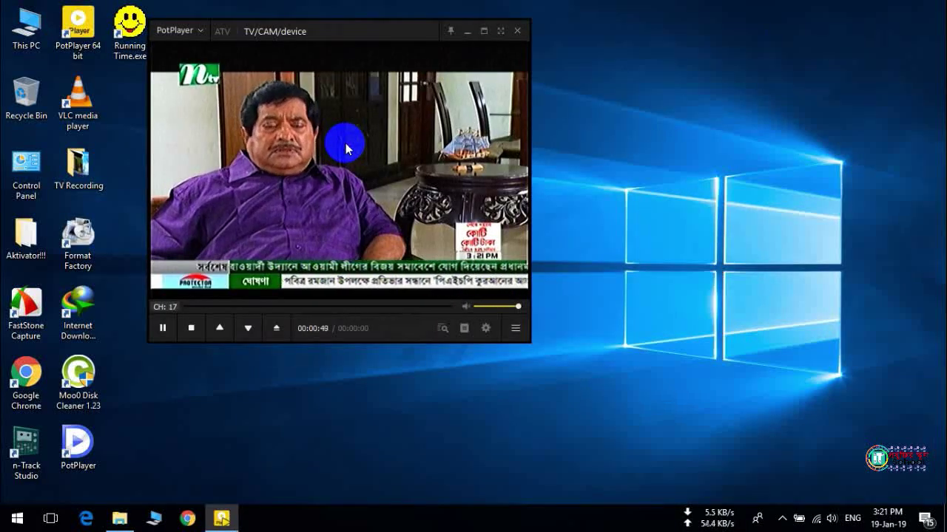
key(alt+c)
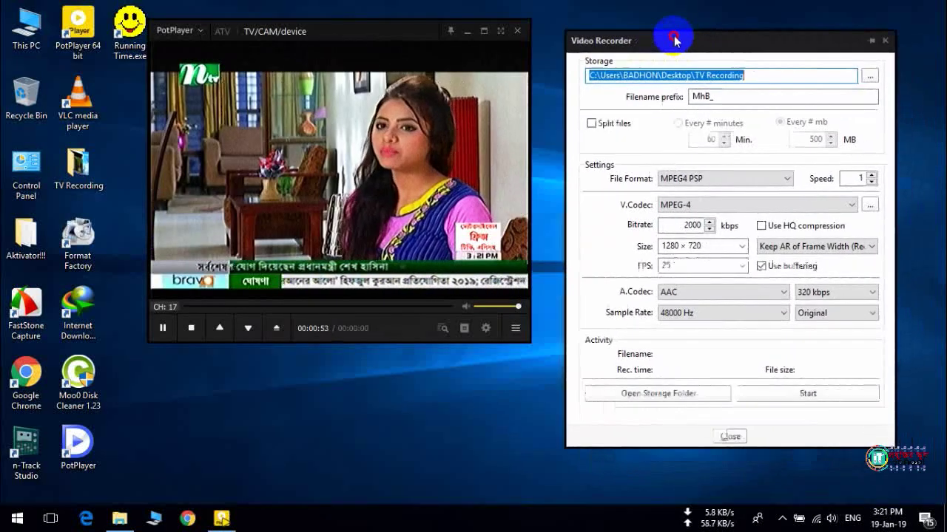
key(super+d)
click(223, 519)
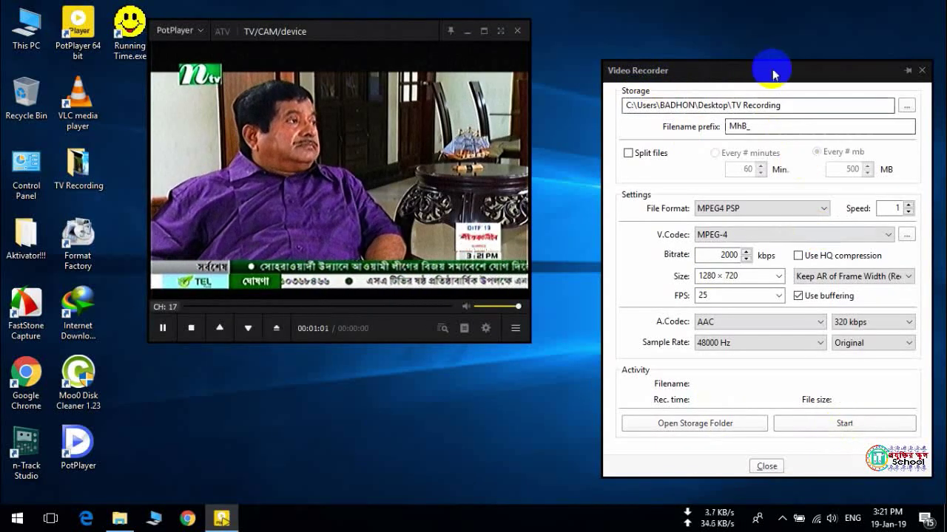
key(super+d)
click(221, 520)
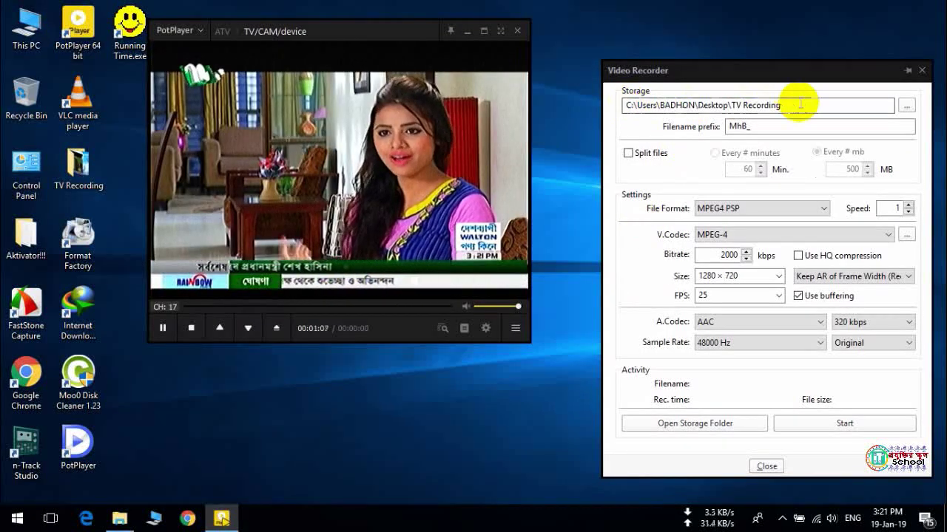
- Check the Video Recorder's storage path against the TV Recording folder on the desktop
double_click(715, 105)
double_click(771, 106)
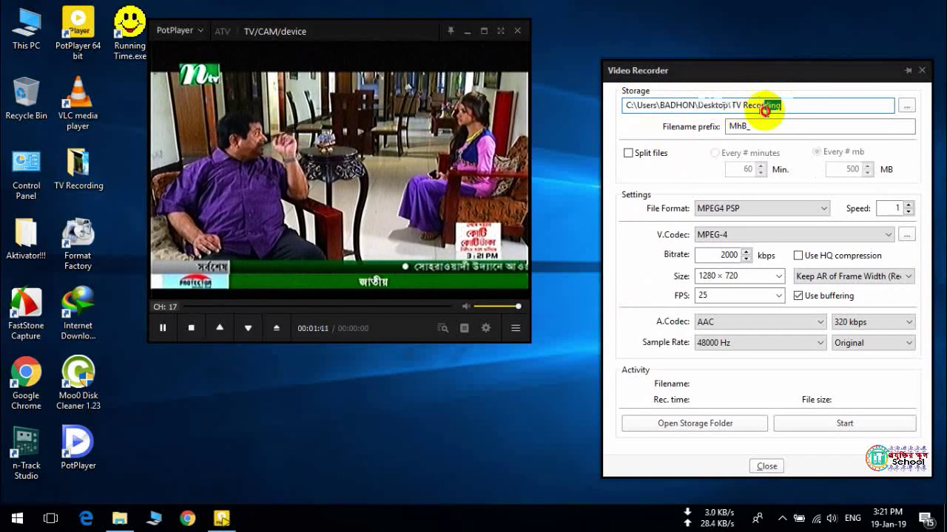
click(317, 437)
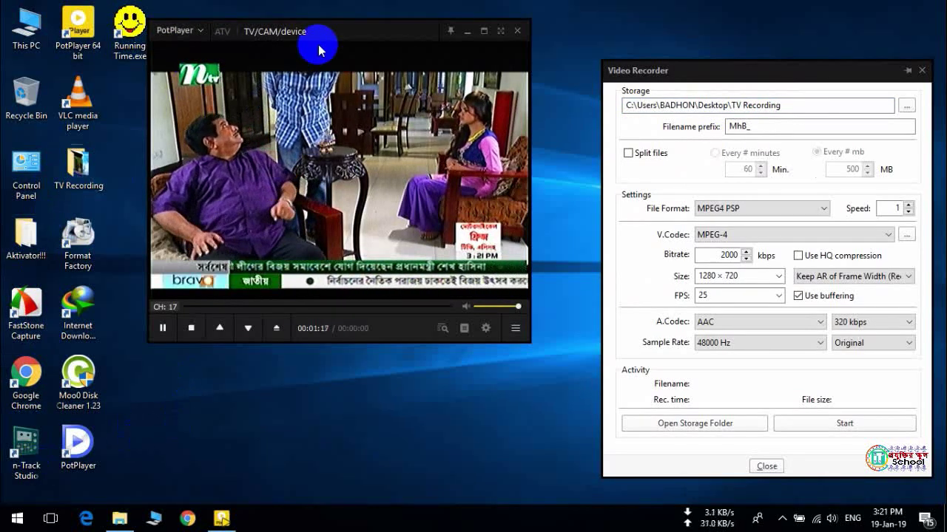
drag(316, 34, 373, 33)
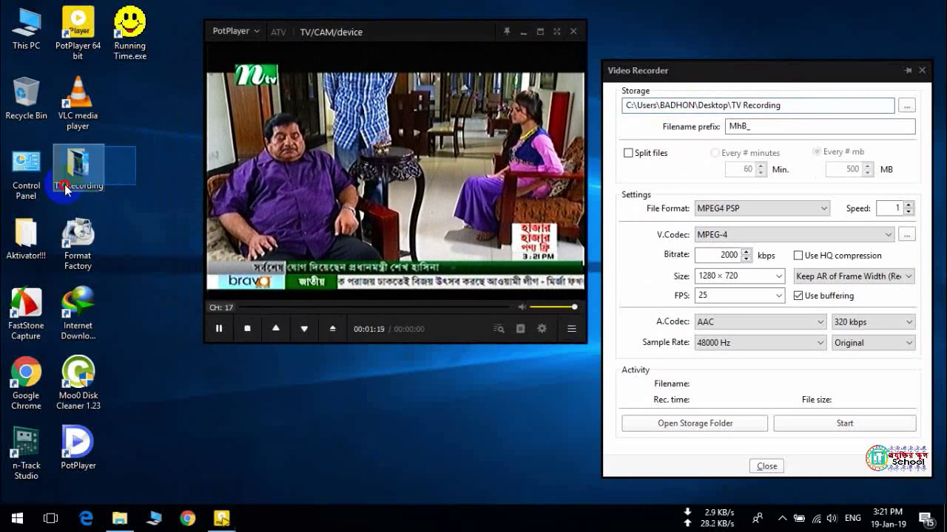
drag(136, 145, 54, 191)
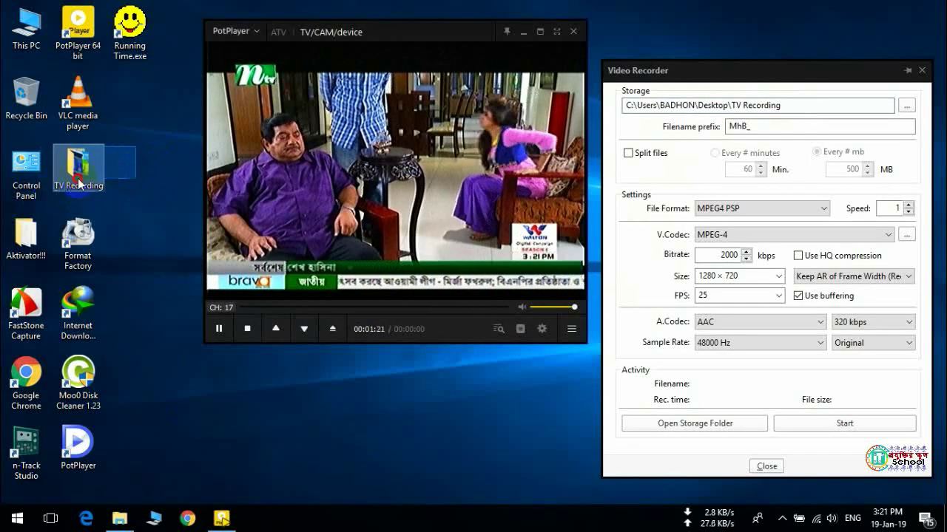
- Look into the TV Recording folder on the desktop and reposition the TV window together with the Video Recorder
double_click(77, 169)
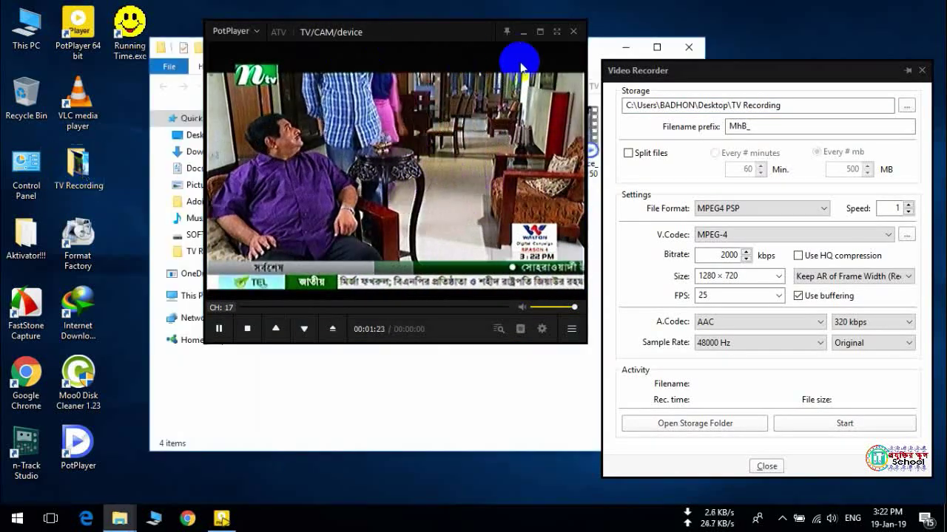
drag(401, 29, 314, 62)
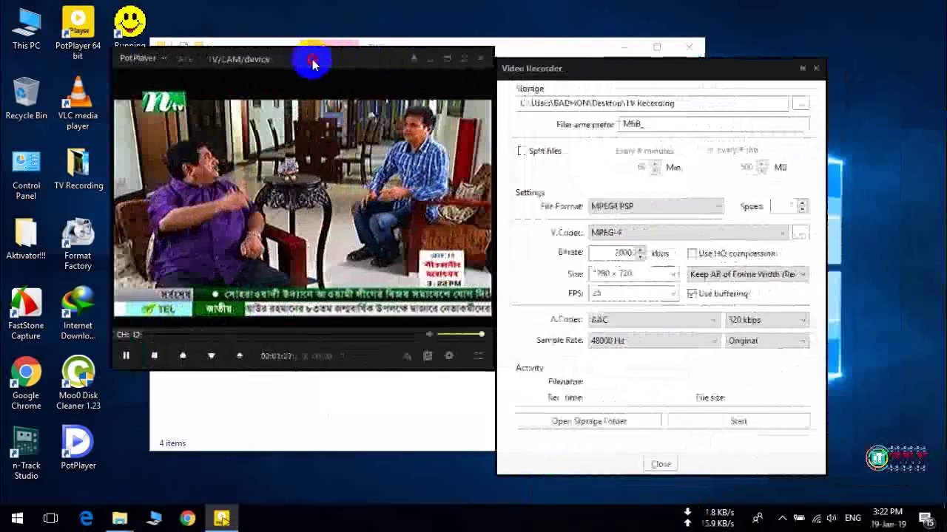
drag(586, 69, 600, 57)
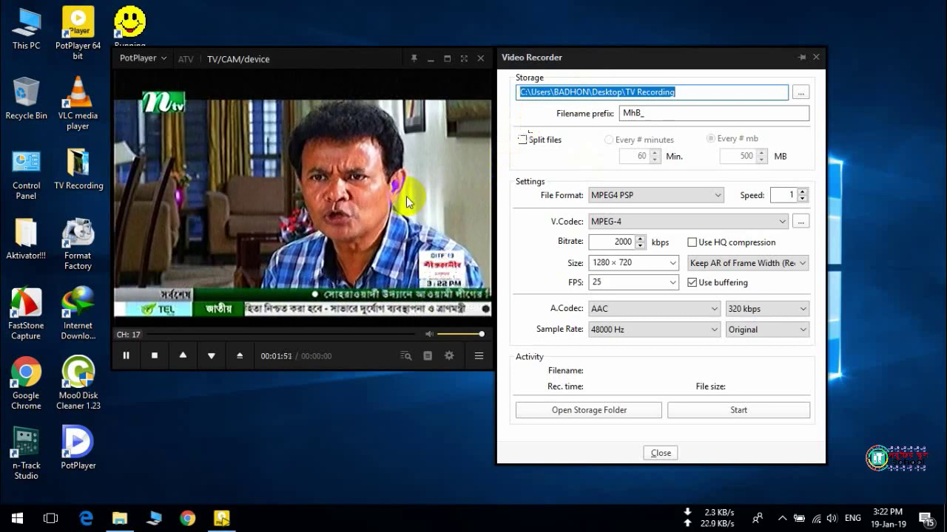
- Lower the playback volume of the TV broadcast to a quiet level
drag(481, 335, 373, 226)
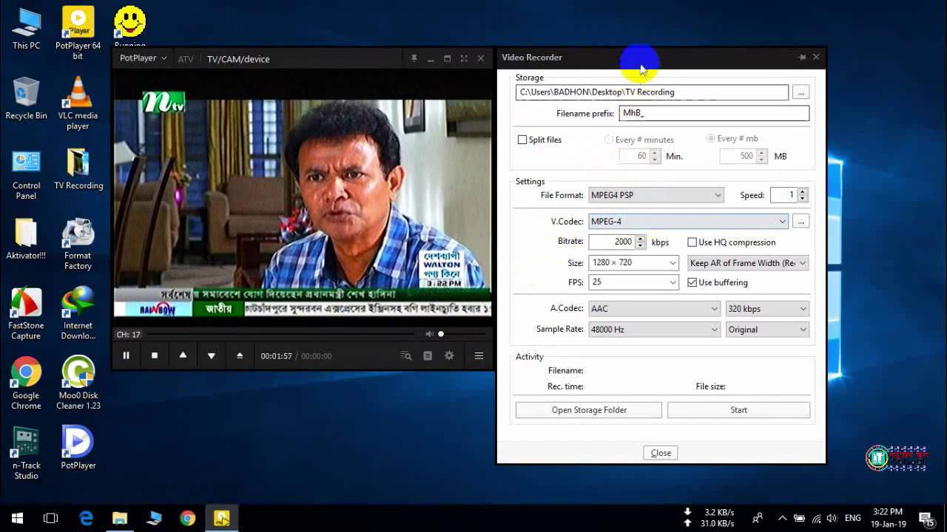
click(329, 215)
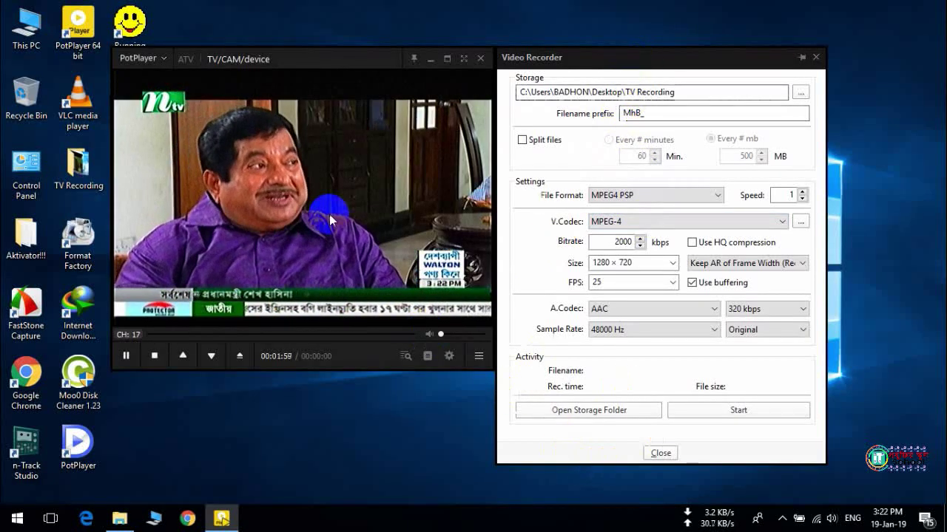
mouse_move(329, 215)
mouse_down()
mouse_move(315, 193)
mouse_move(243, 148)
mouse_move(254, 59)
mouse_up()
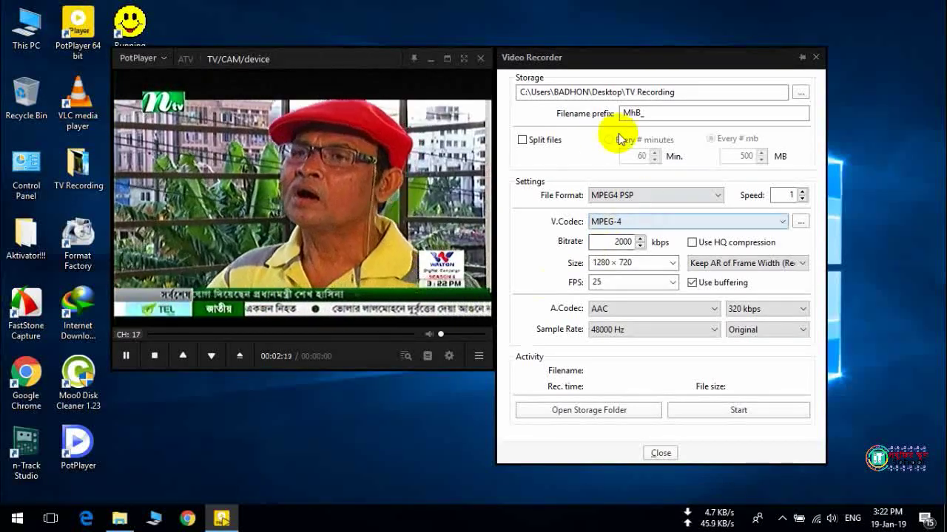
- Review the Video Recorder's storage folder choice and its filename prefix, leaving both as they are
click(800, 92)
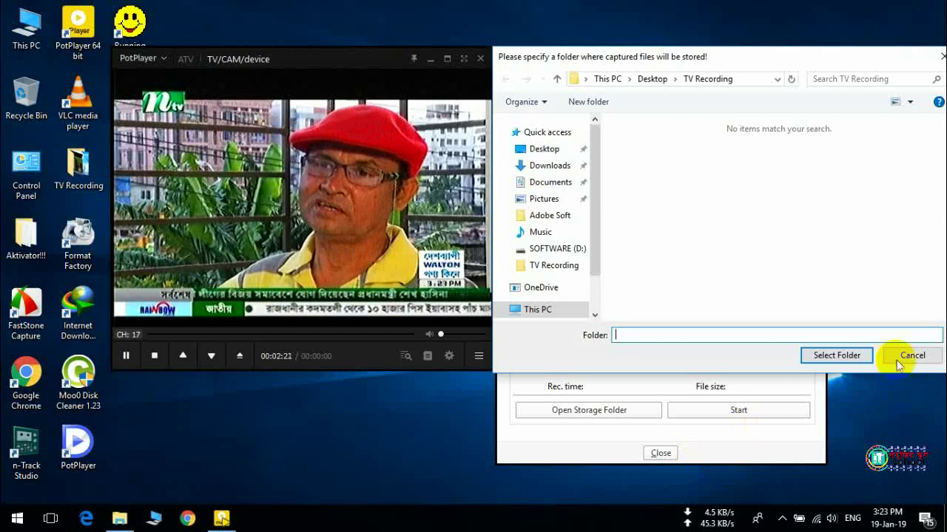
click(910, 355)
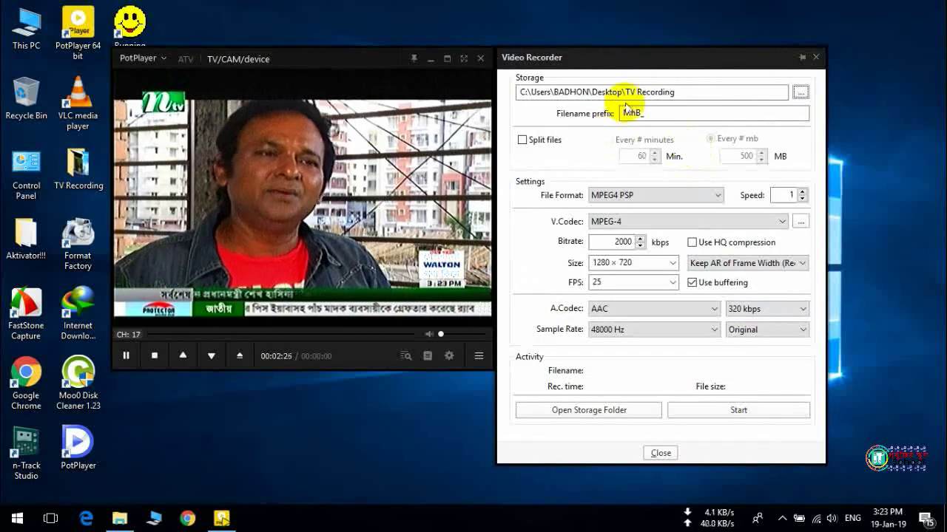
drag(664, 111, 620, 112)
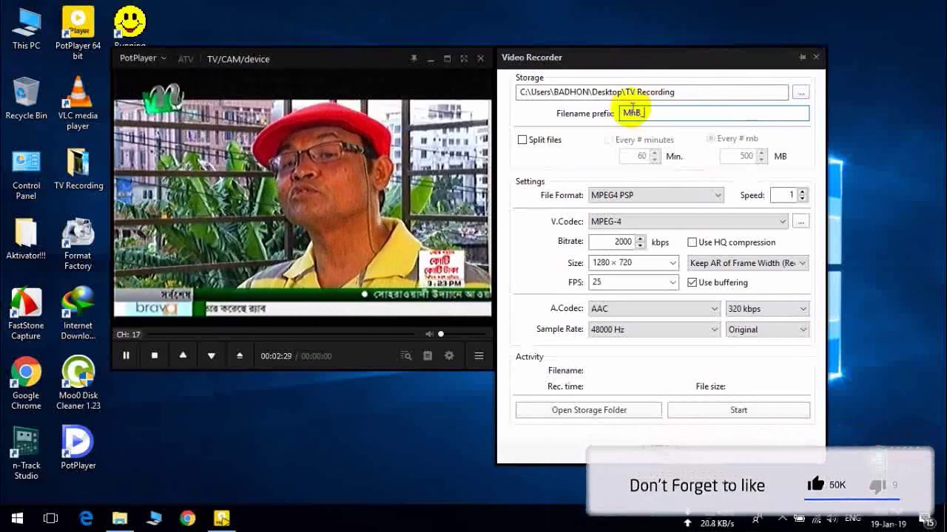
double_click(644, 111)
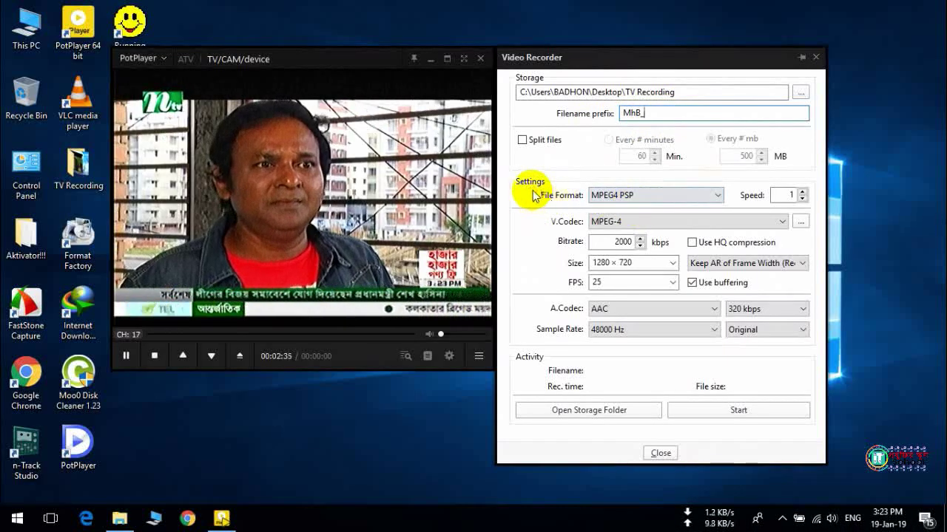
- Examine the file formats offered for recording and keep MPEG4 PSP
click(596, 200)
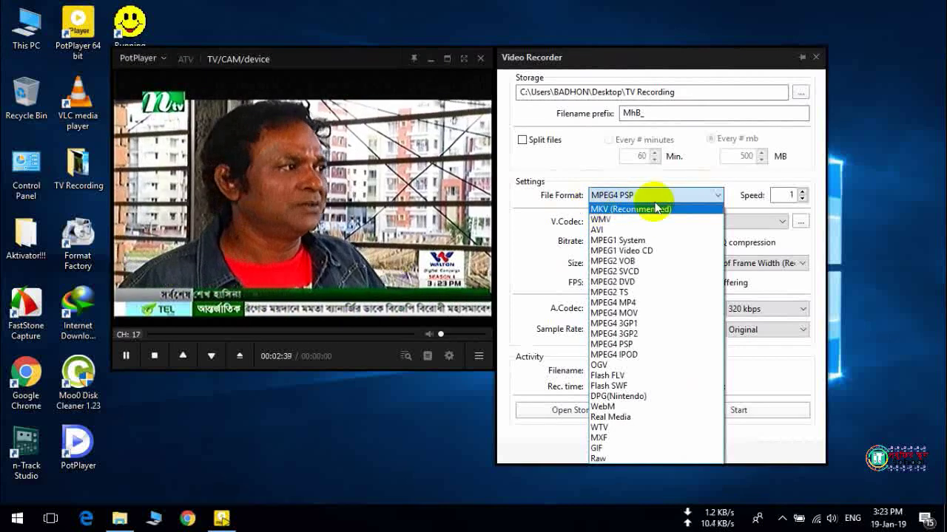
click(562, 163)
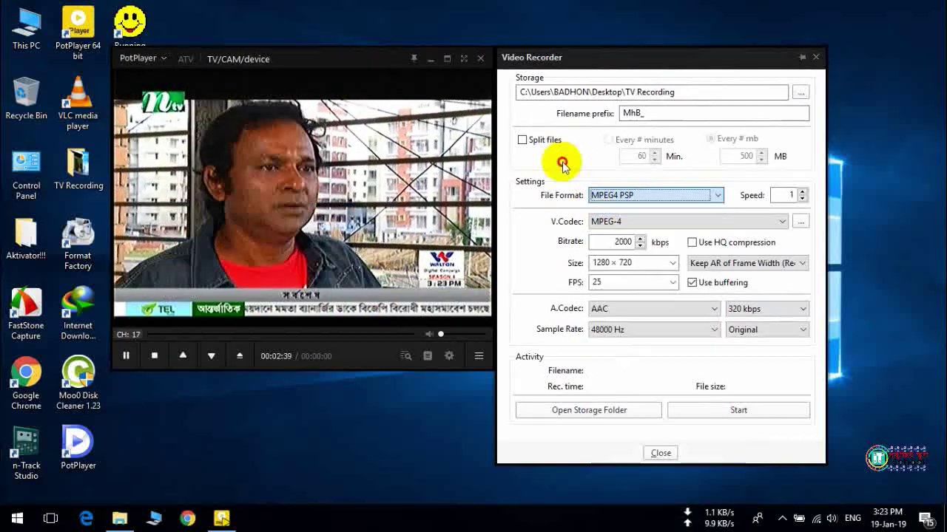
click(619, 202)
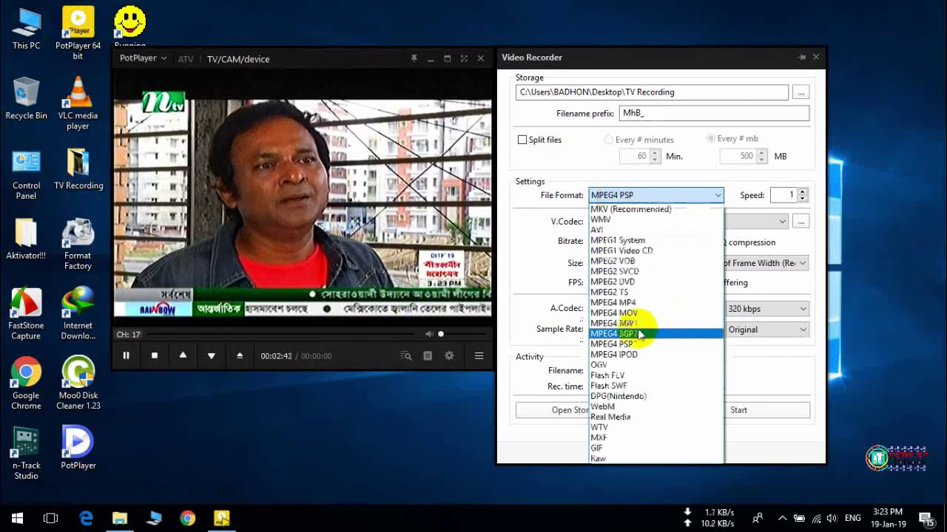
click(530, 175)
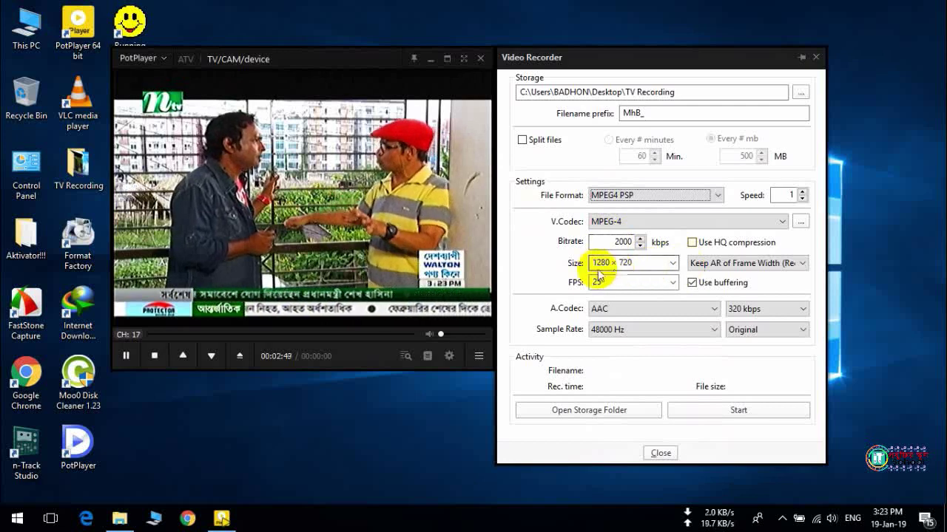
- Examine the available video sizes, audio sample rates and channel options in the recording settings, keeping the current selections
click(673, 264)
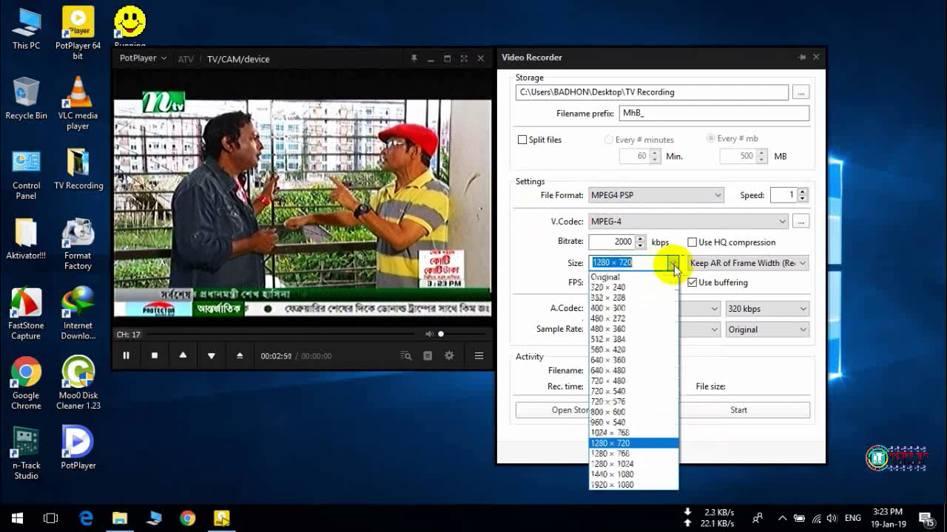
click(555, 252)
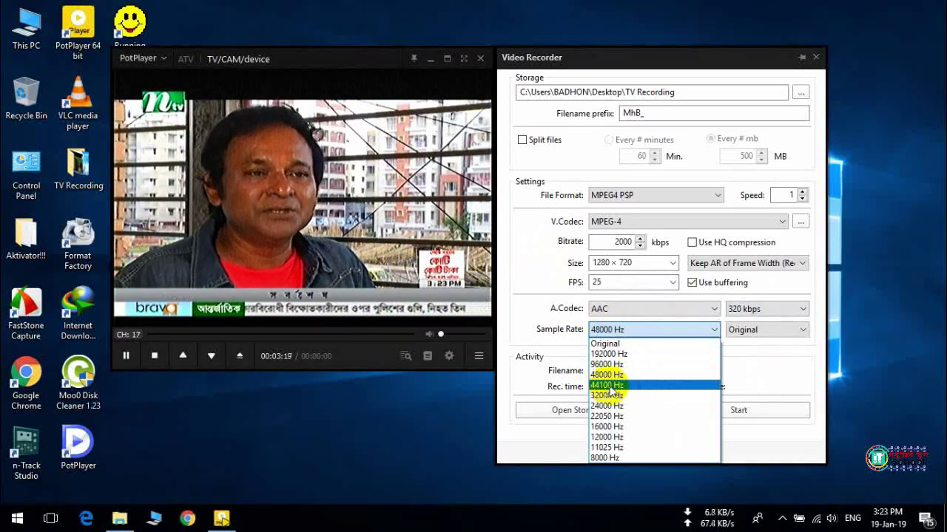
click(549, 267)
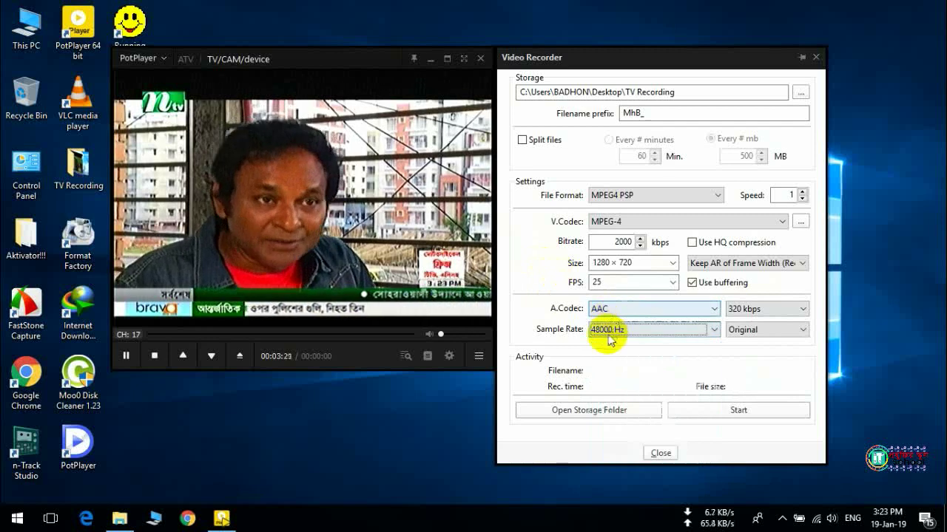
click(768, 331)
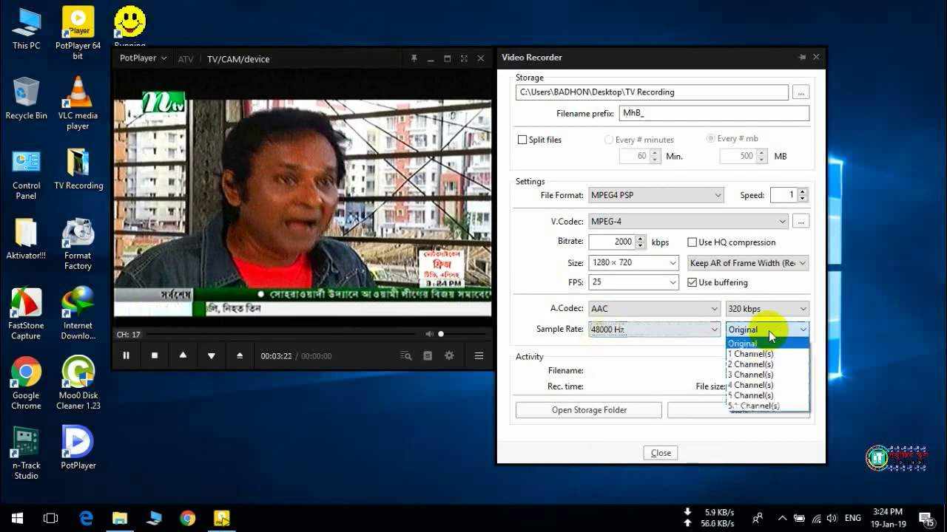
click(769, 331)
click(629, 306)
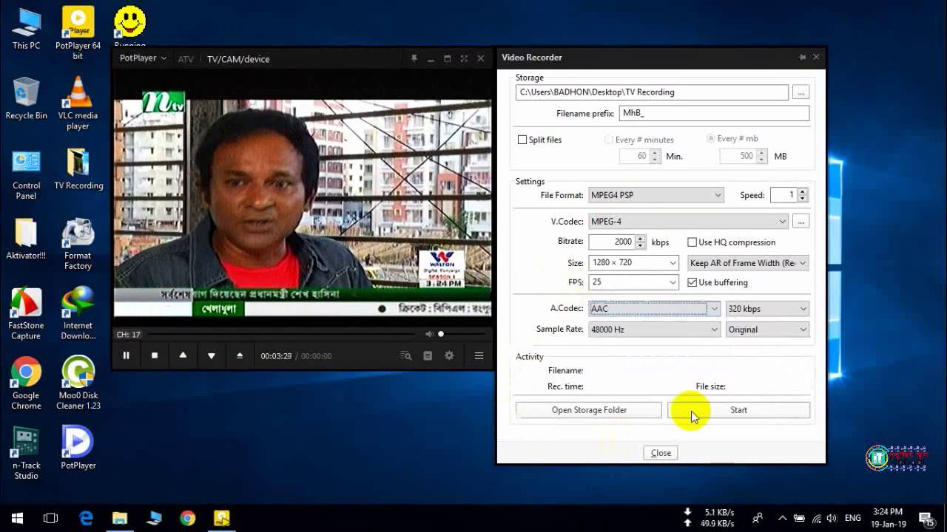
- Start recording the TV broadcast and open the TV Recording folder from the desktop
click(743, 418)
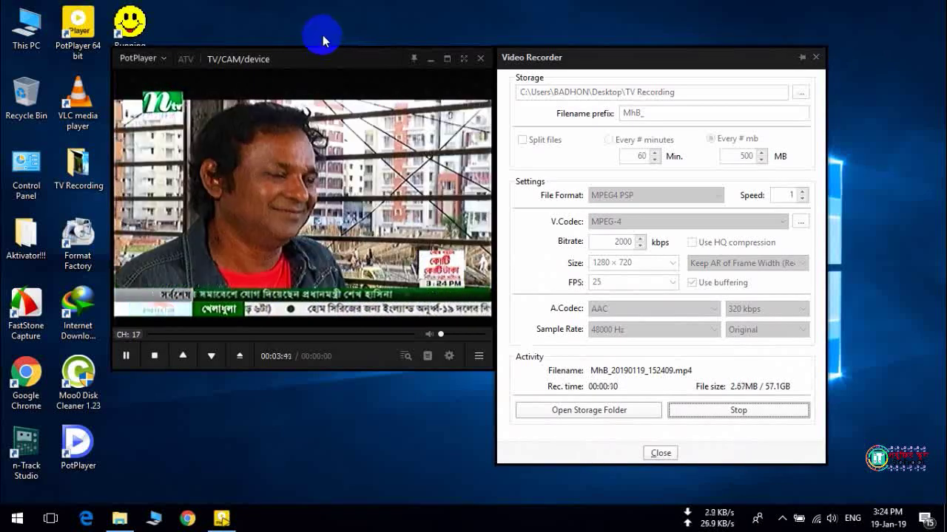
drag(324, 57, 398, 29)
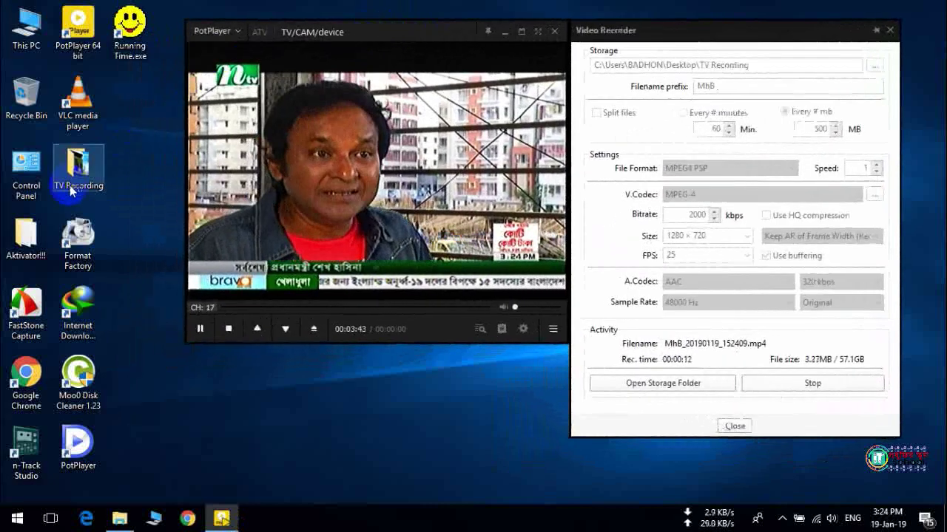
double_click(72, 189)
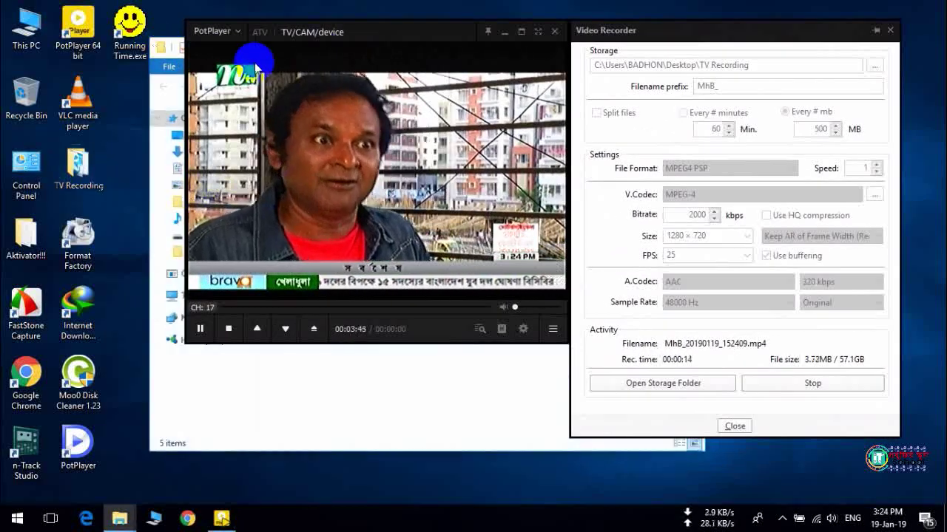
- Rearrange the TV window and Video Recorder so the files in the TV Recording folder are in view beside them
drag(363, 36, 408, 37)
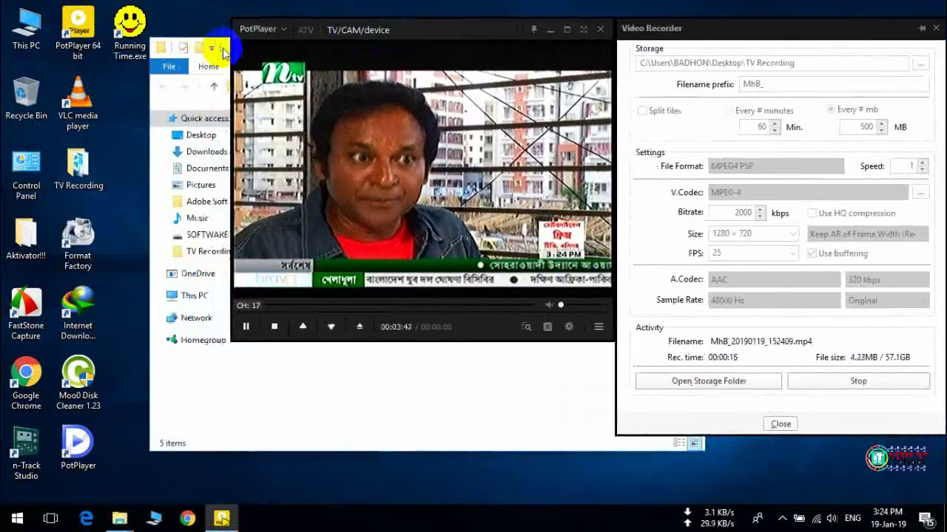
drag(743, 33, 771, 141)
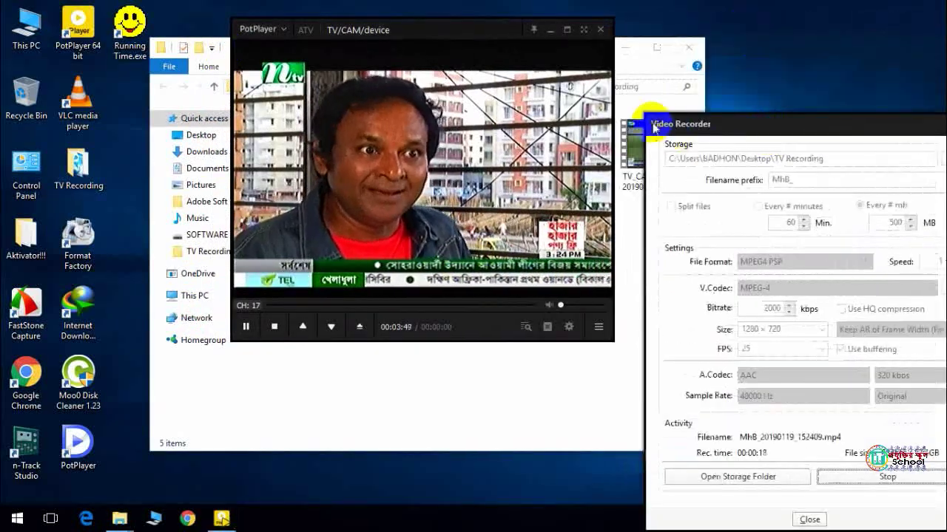
drag(680, 129, 718, 64)
key(super+d)
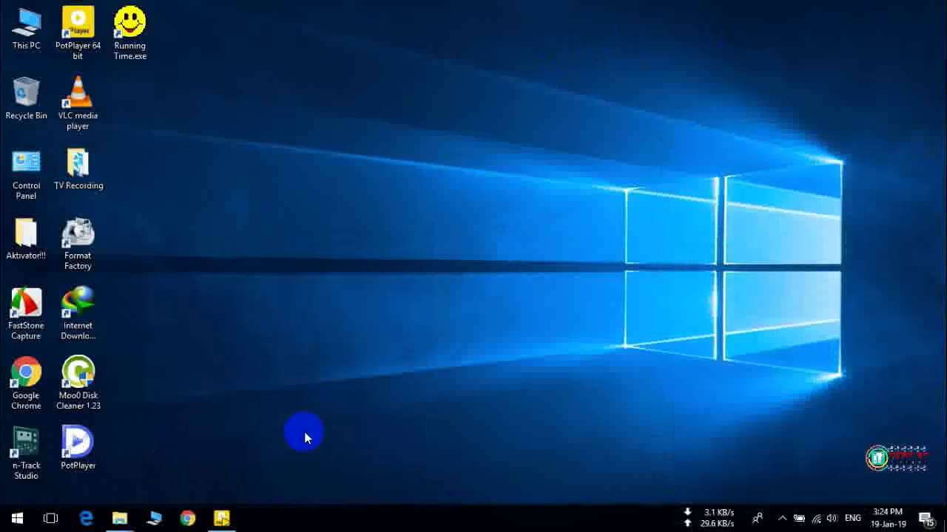
key(super+d)
drag(461, 78, 689, 40)
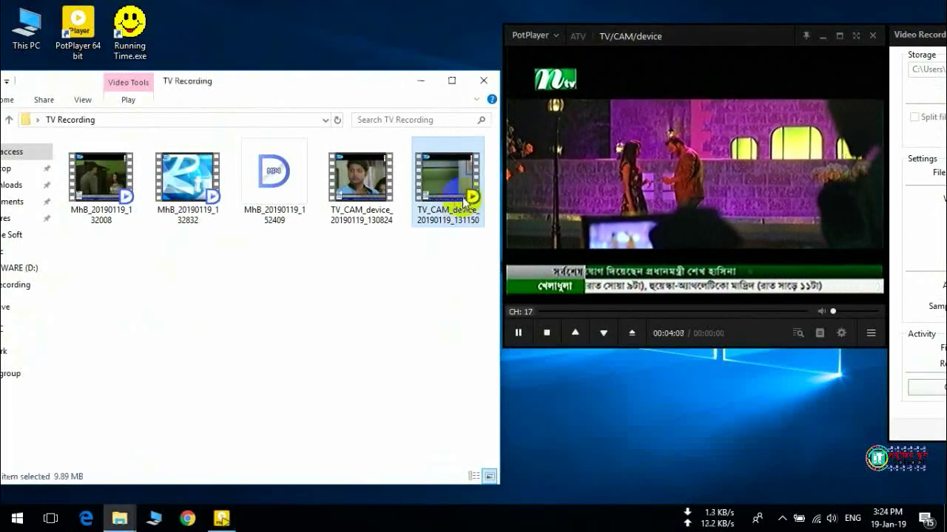
- Sort the TV Recording folder's files by Date and shift the folder window so its file list is in view
right_click(350, 364)
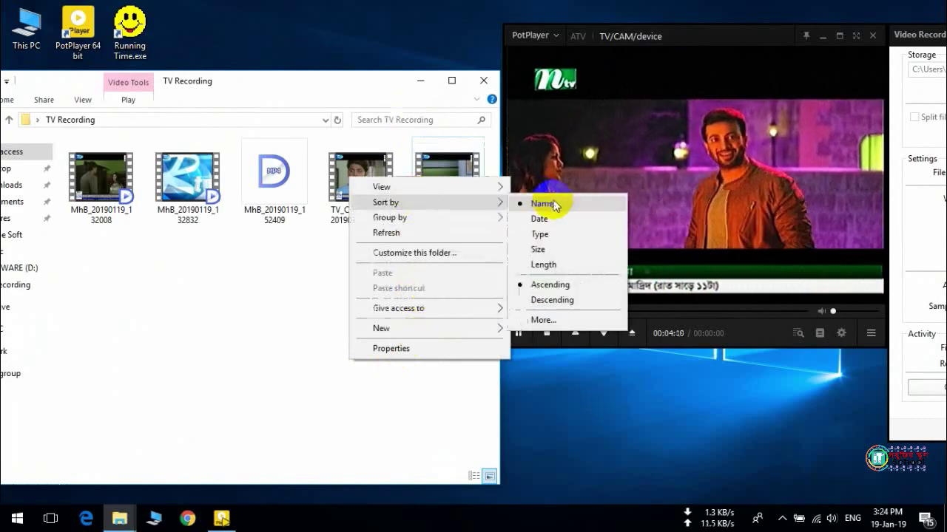
click(539, 218)
drag(333, 81, 395, 42)
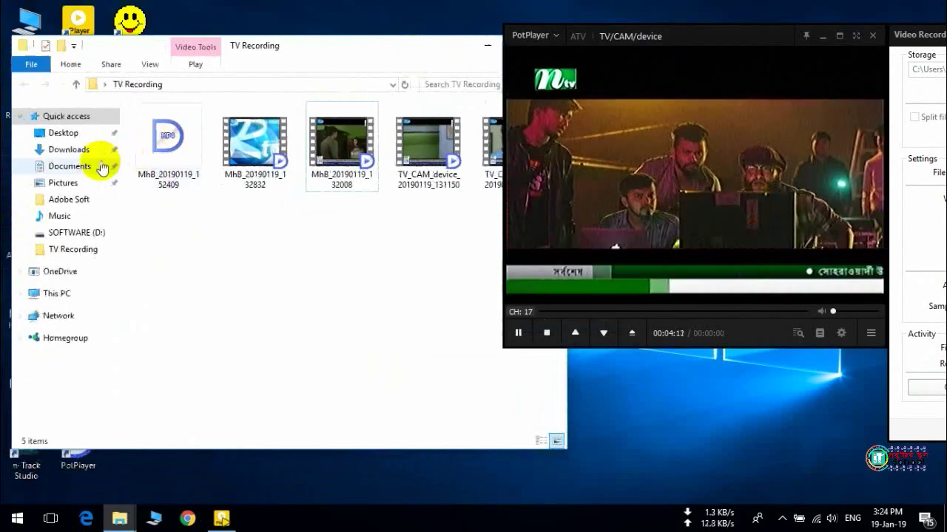
- Stop the TV recording and move the TV window and Video Recorder clear of the newest file in the folder
drag(739, 42, 406, 58)
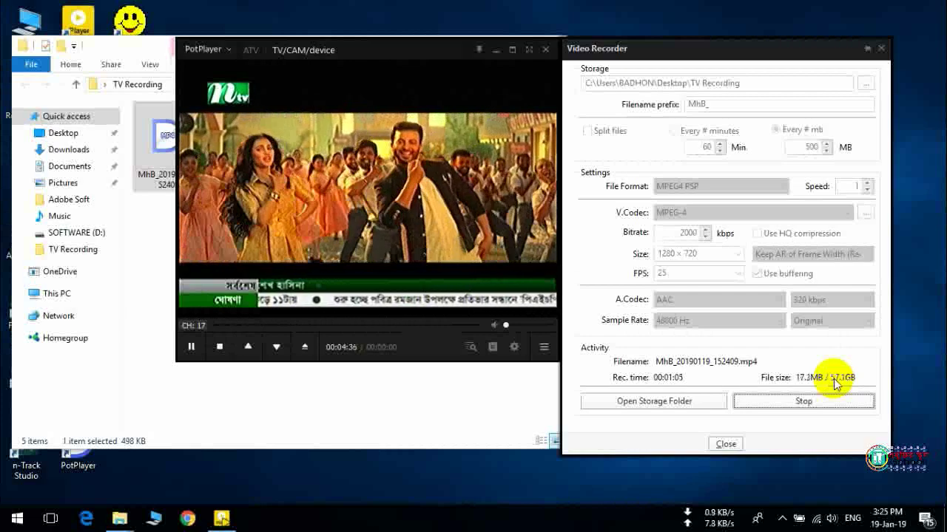
click(798, 402)
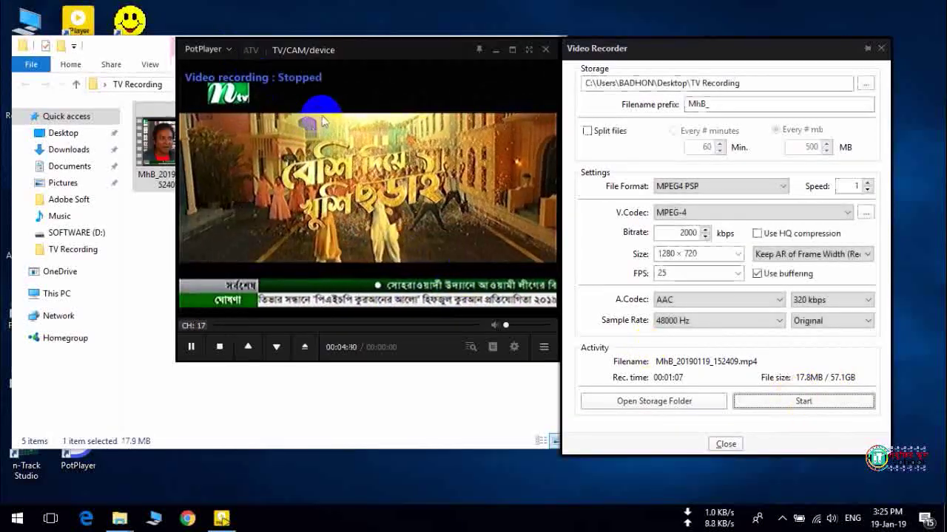
drag(333, 124, 406, 132)
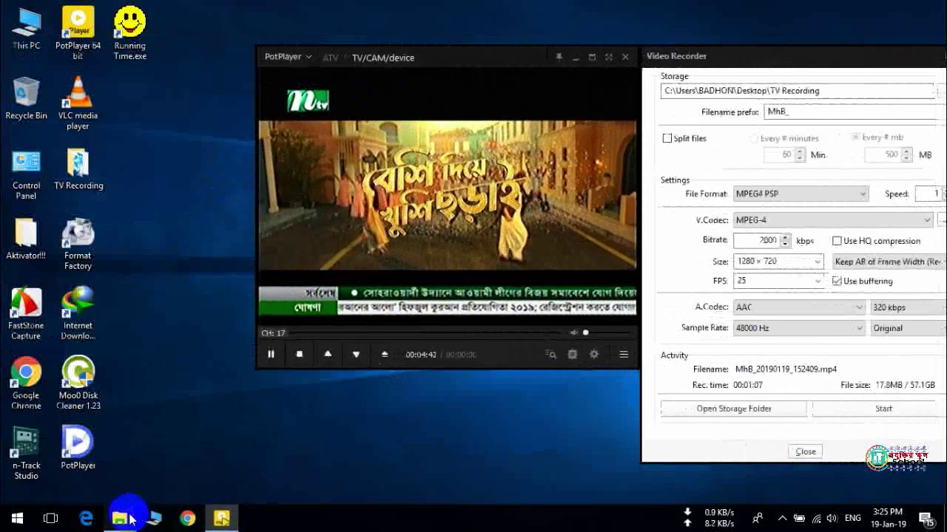
- Play the recorded file MhB_20190119_152409 from the TV Recording folder
mouse_move(121, 517)
click(137, 490)
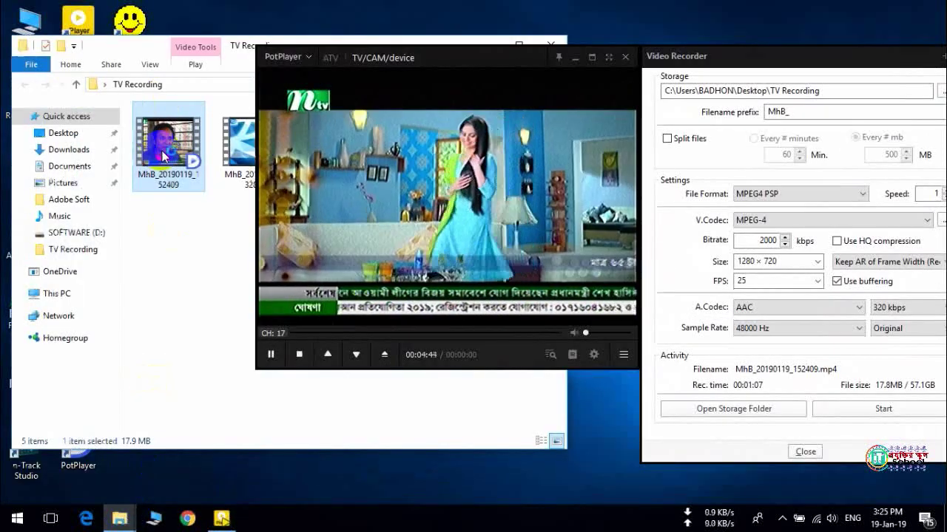
double_click(164, 157)
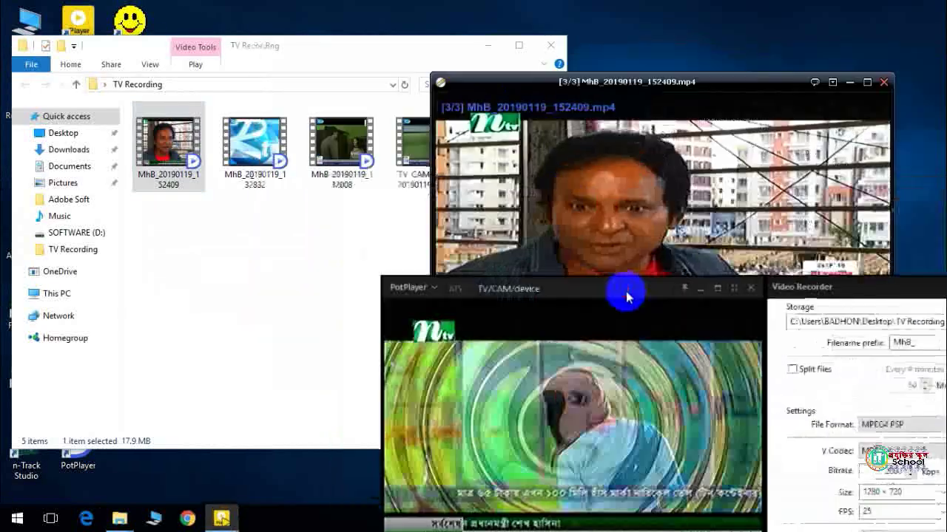
- Move the recorded video's player window away from the TV window and seek through the recording to about 00:00:15
drag(555, 159, 239, 68)
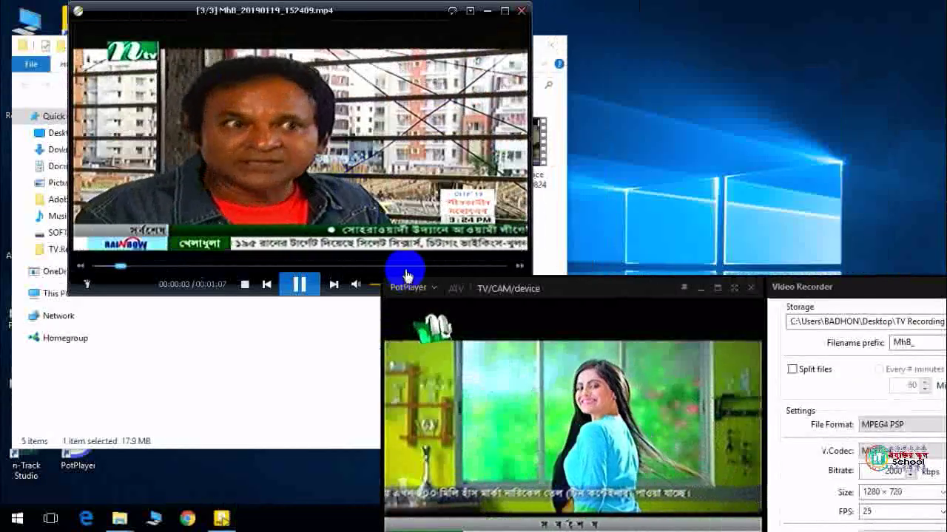
click(405, 268)
drag(405, 268, 267, 264)
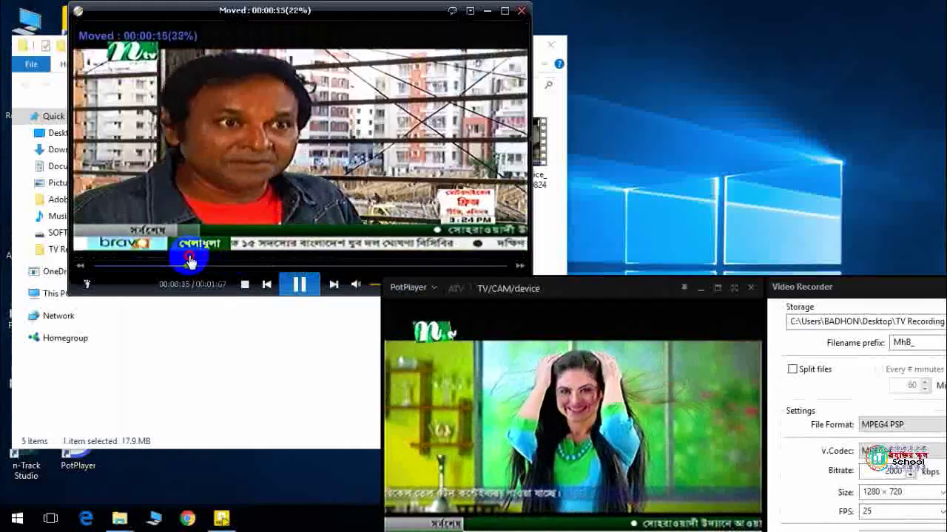
- View the recorded video full screen, return it to its default size, and seek to about 00:01:02
double_click(315, 151)
double_click(313, 142)
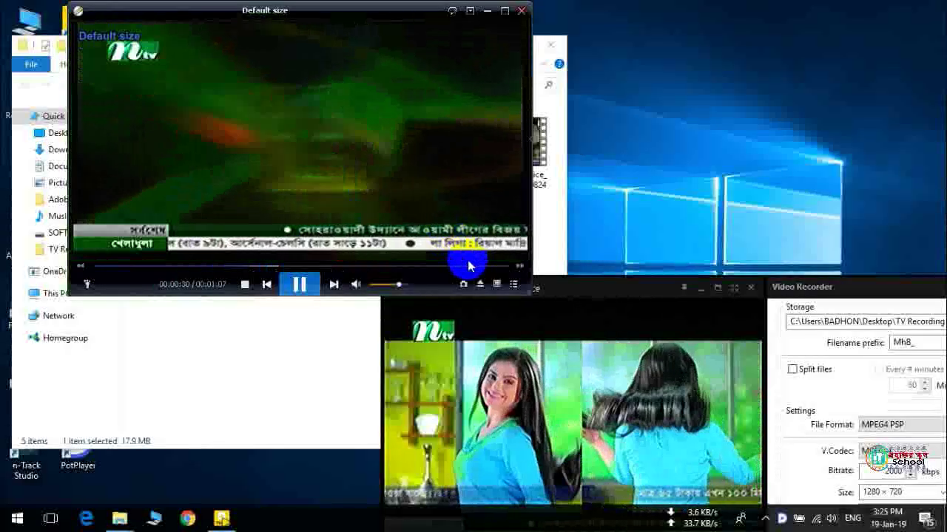
click(447, 267)
click(464, 267)
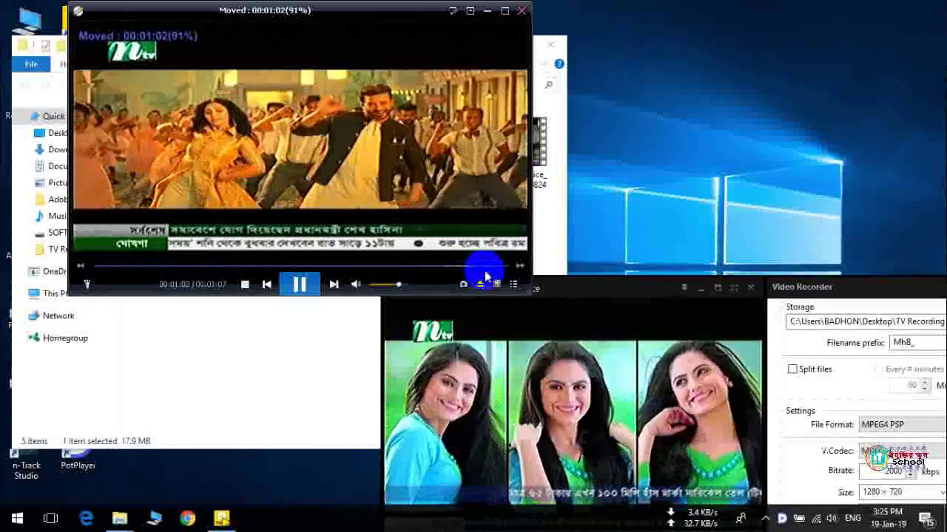
scroll(486, 275, down, 2)
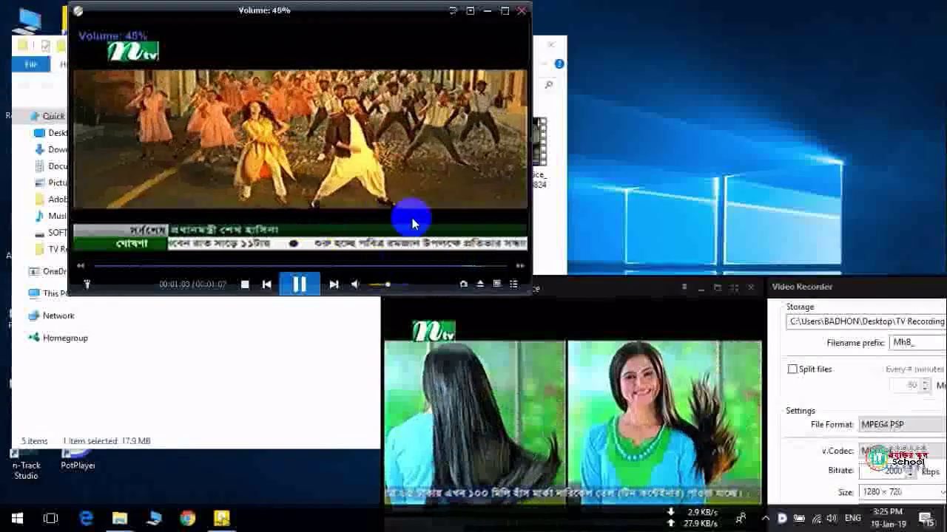
scroll(367, 167, up, 1)
- Close the recorded video's player and the Video Recorder, bringing the TV window back over the folder window
drag(367, 166, 561, 49)
click(556, 13)
drag(613, 303, 387, 49)
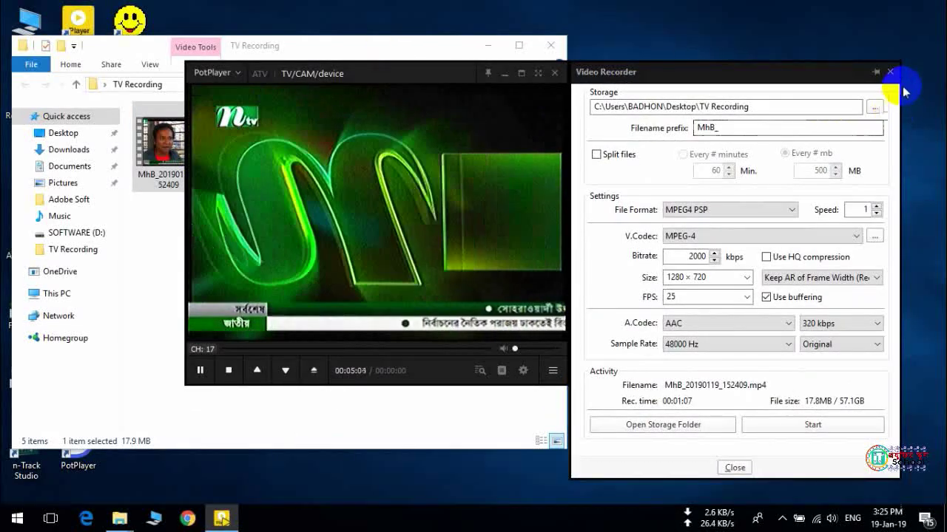
click(889, 72)
- Move the TV window off most of the folder's recordings, and reopen the Video Recorder briefly before closing it
drag(416, 74, 768, 48)
key(alt+c)
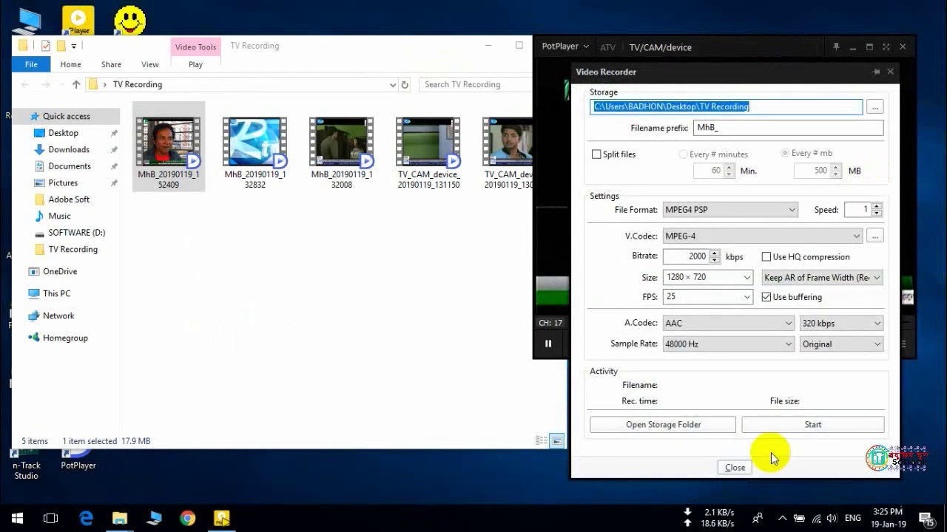
click(724, 468)
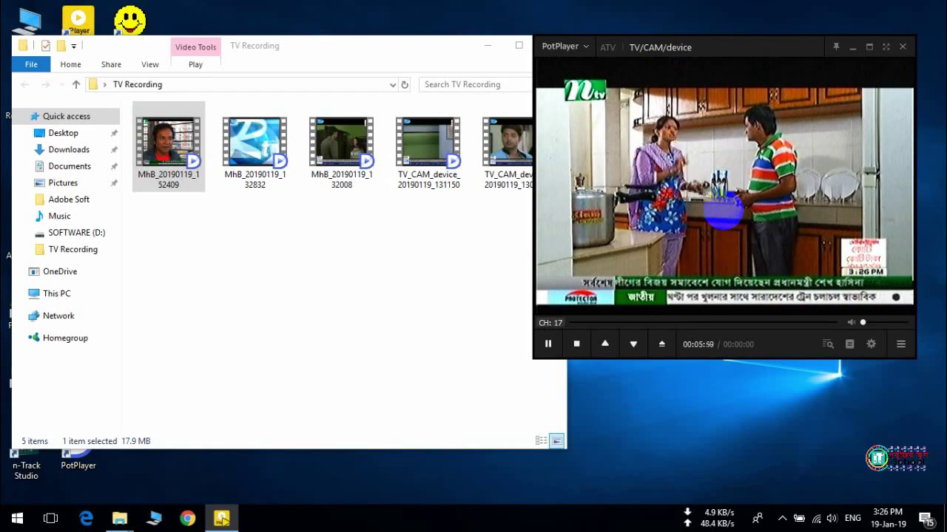
- Shift the TV window farther from the recordings and move the TV Recording folder window off the desktop icons
drag(655, 133, 679, 98)
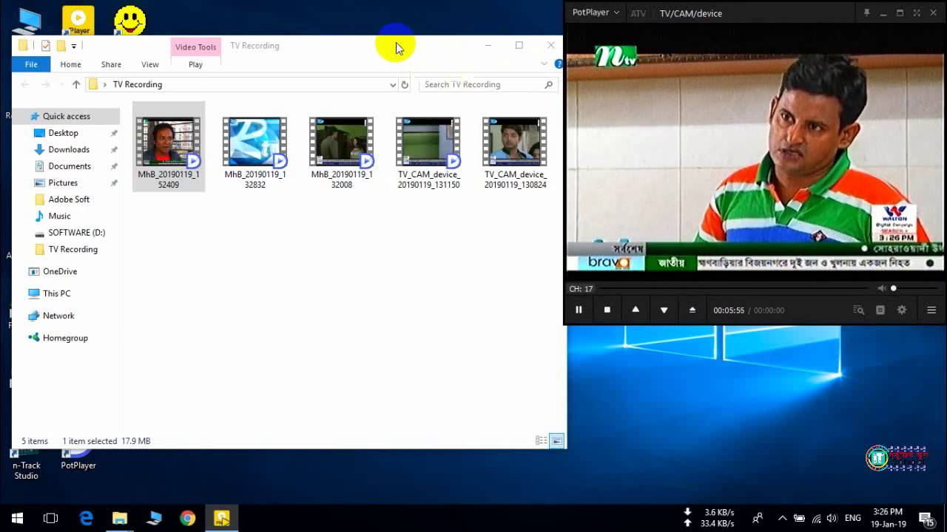
drag(396, 46, 427, 85)
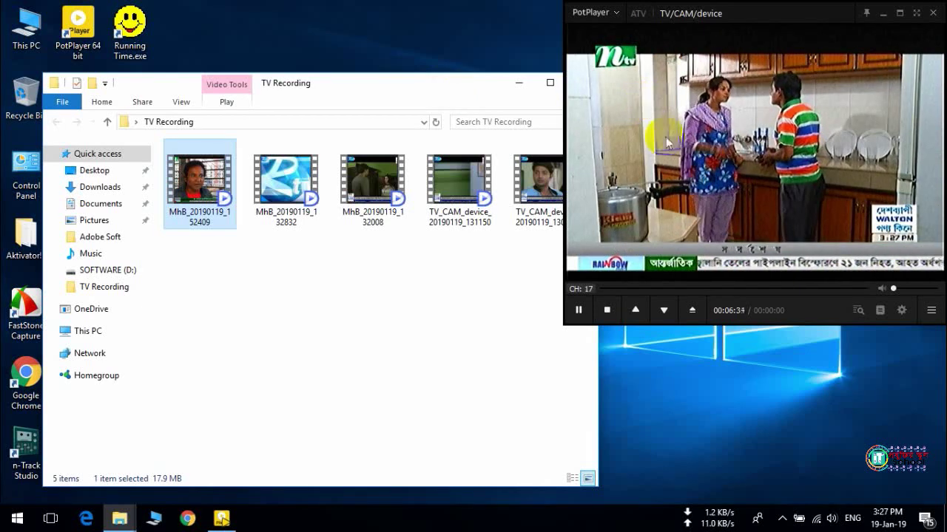
click(722, 438)
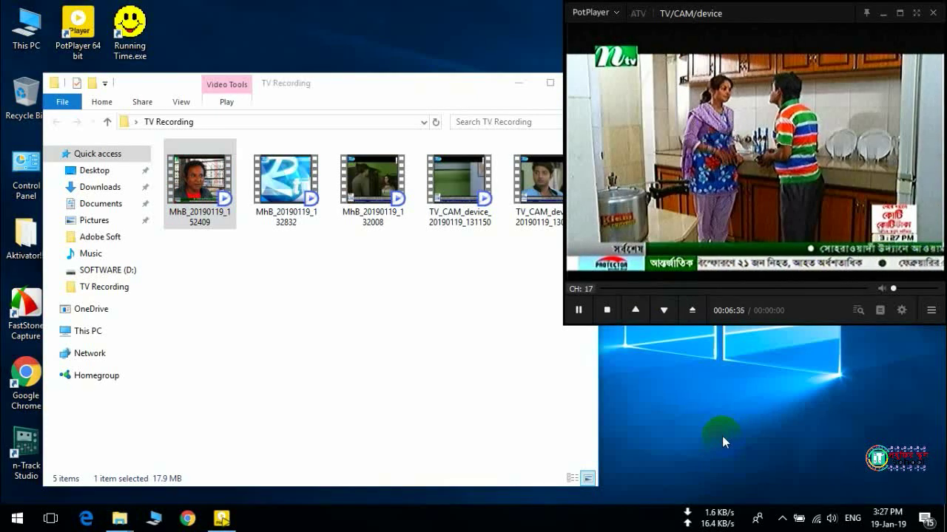